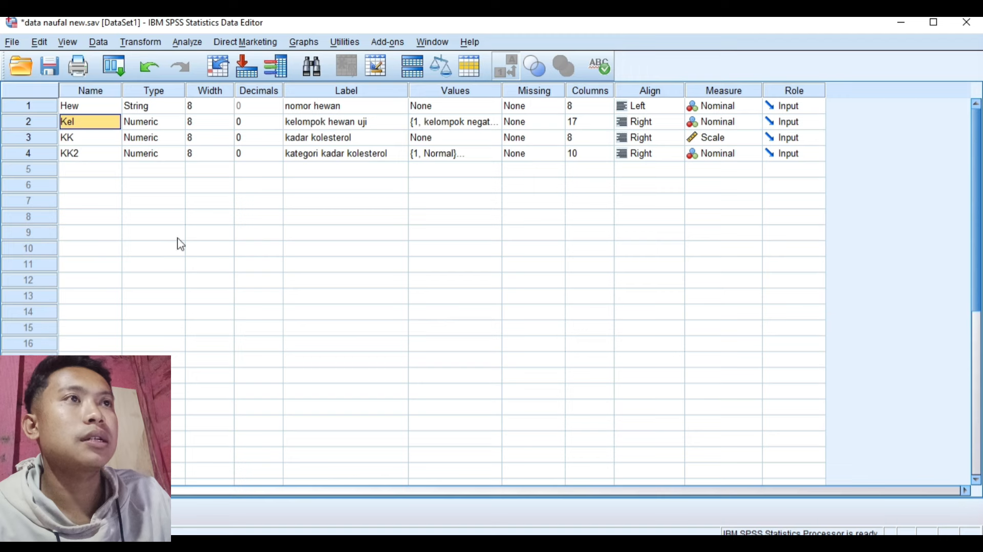
# - Review the Hew and Kel variable definitions, including the value labels assigned to the kelompok hewan uji groups
pyautogui.click(107, 110)
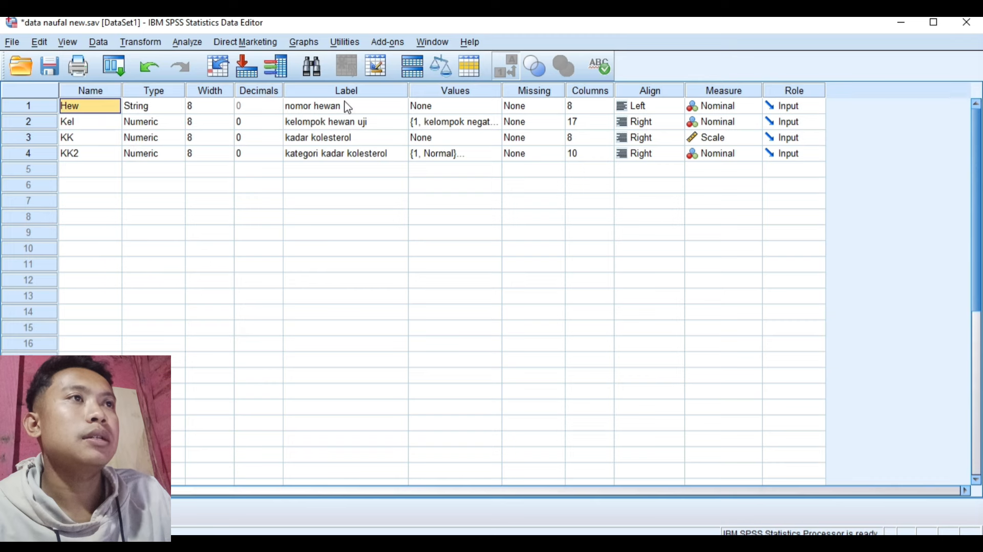
pyautogui.click(88, 122)
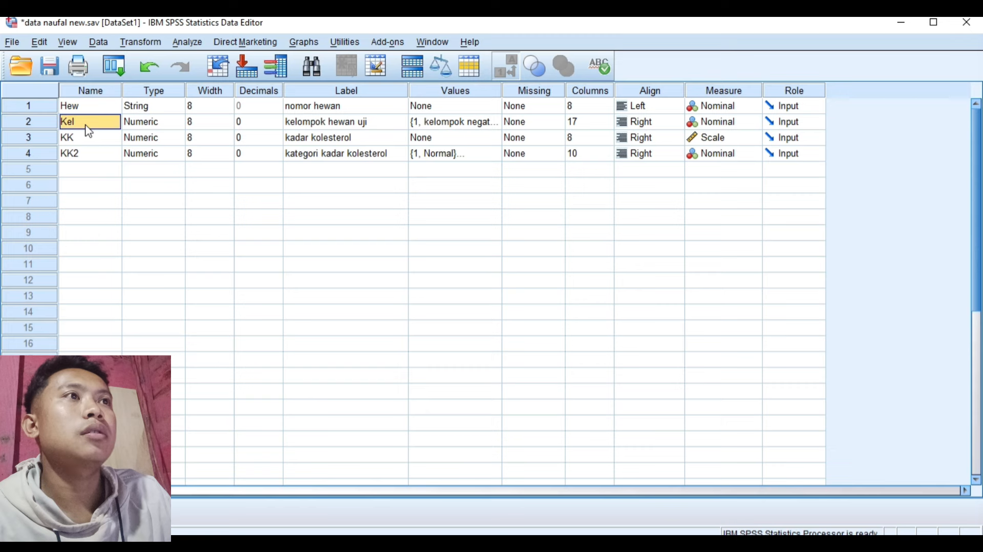
pyautogui.doubleClick(491, 124)
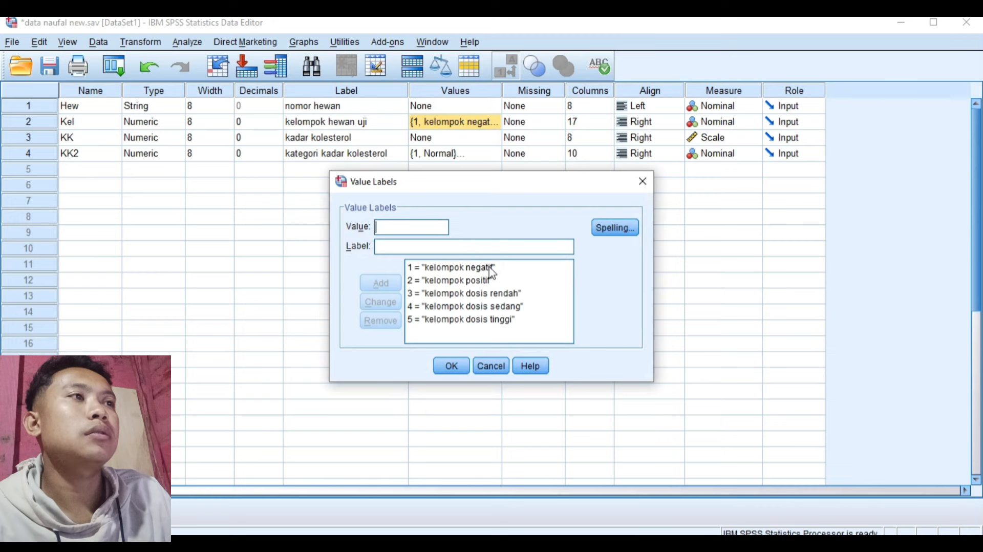
pyautogui.click(514, 273)
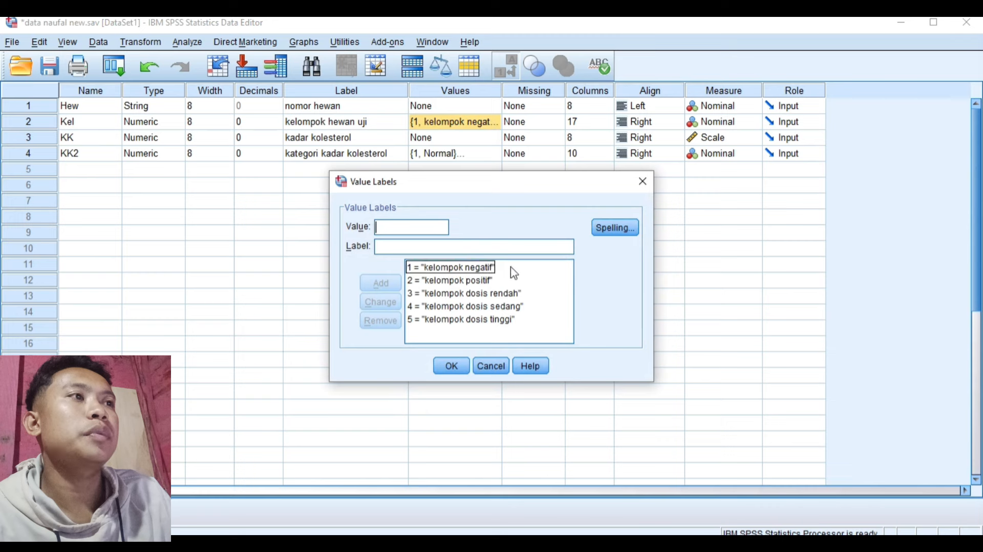
pyautogui.click(517, 282)
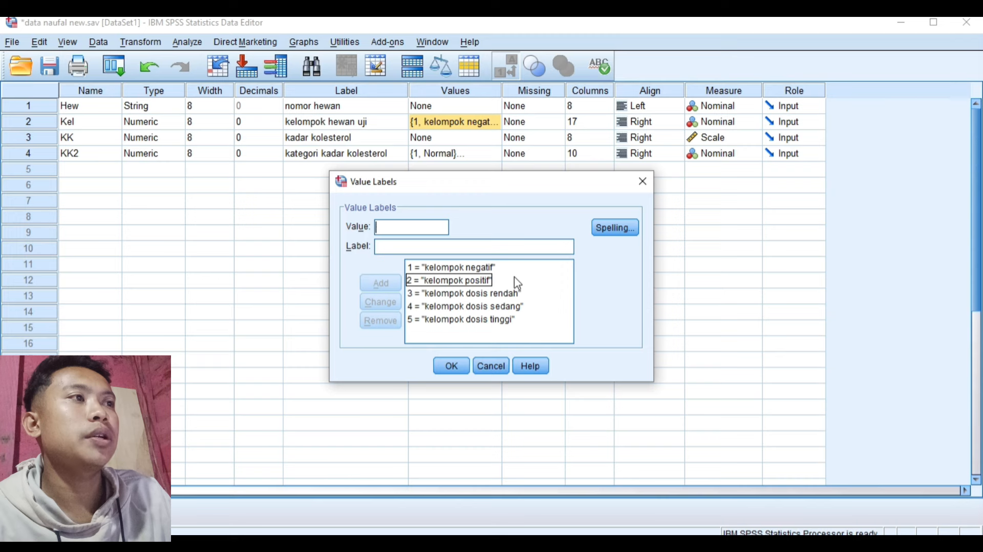
pyautogui.click(517, 294)
pyautogui.click(517, 319)
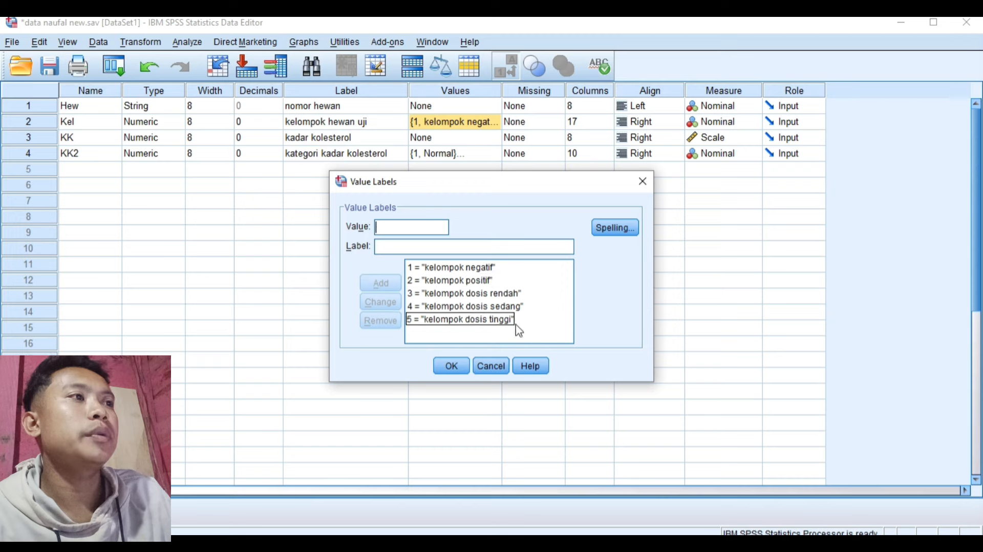
pyautogui.click(464, 365)
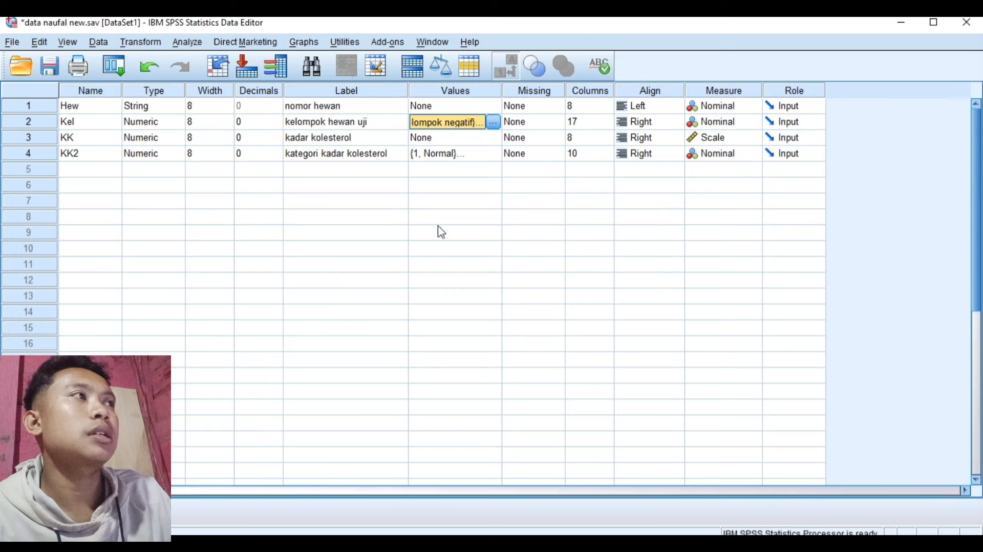
# - Set up an Explore analysis of kadar kolesterol by kelompok hewan uji, with Descriptives and a 95% confidence interval for the mean
pyautogui.click(95, 146)
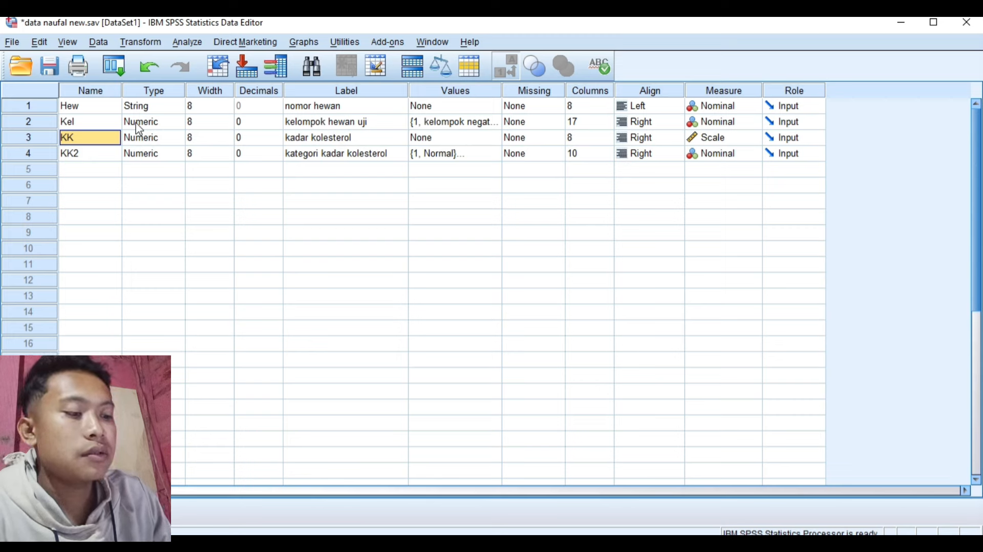
pyautogui.click(190, 43)
pyautogui.moveTo(223, 71)
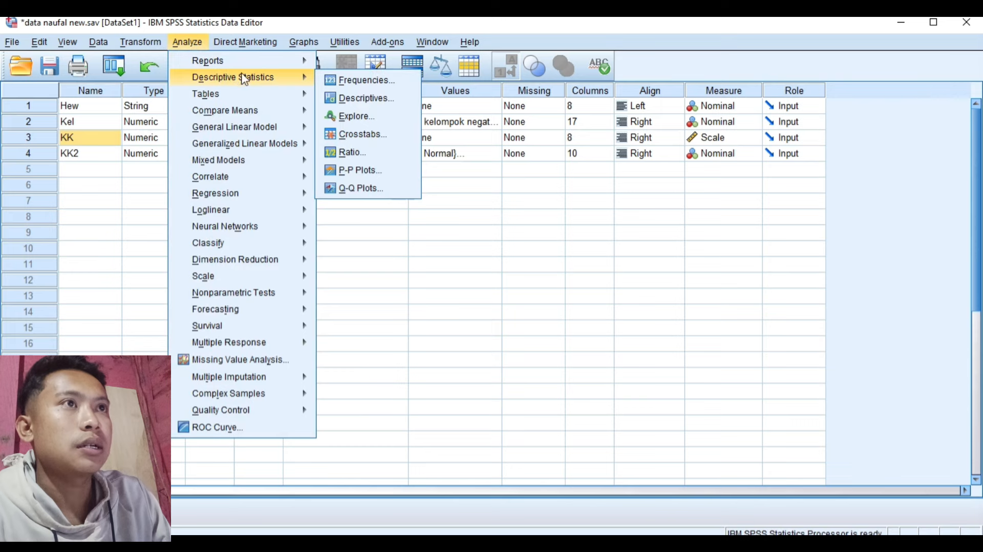
pyautogui.click(371, 117)
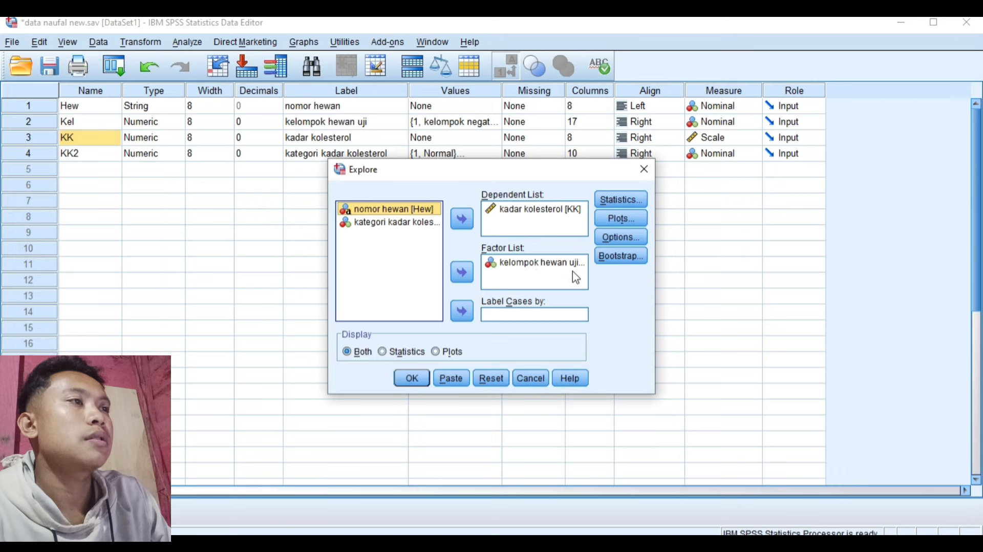
pyautogui.click(622, 205)
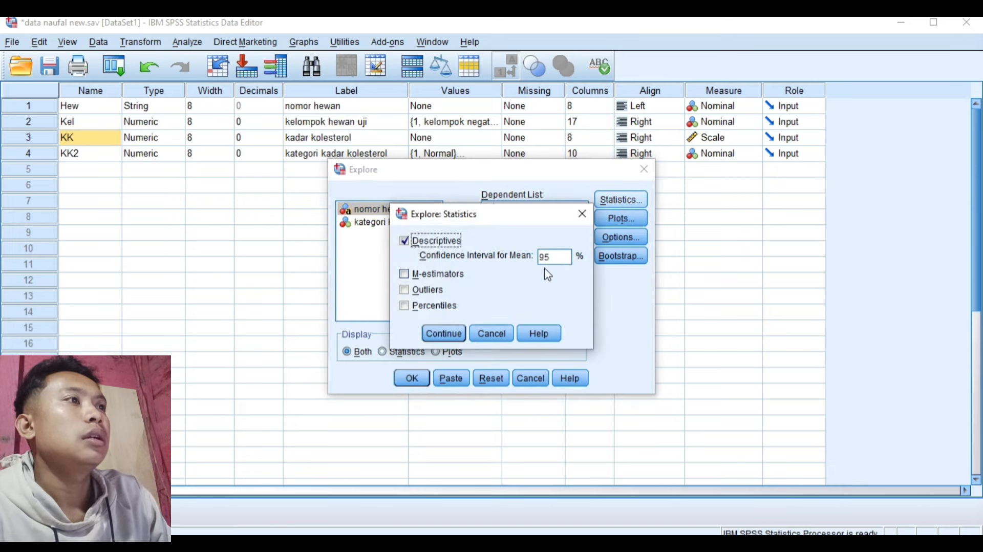
pyautogui.click(444, 333)
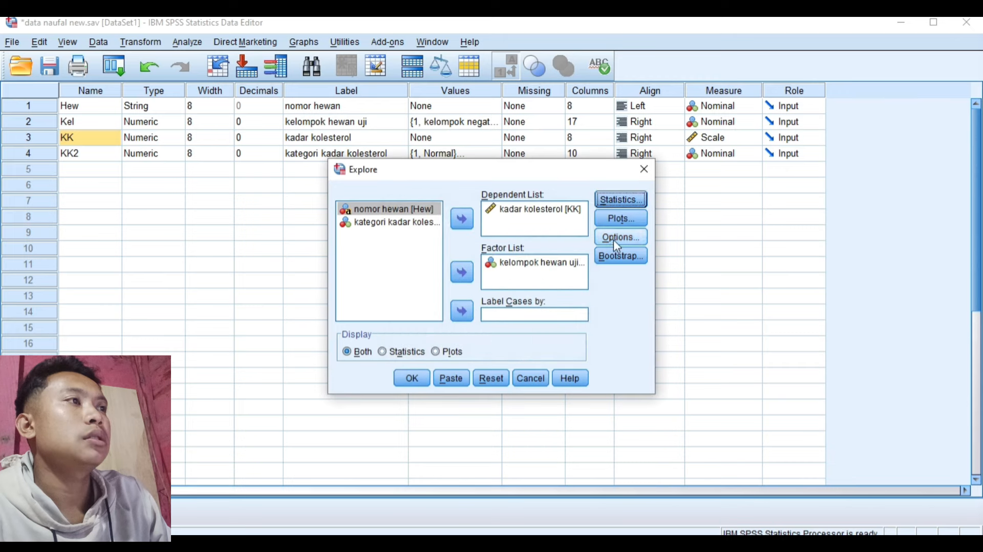
# - Include normality plots with tests in the Explore plots settings and run the analysis
pyautogui.click(621, 221)
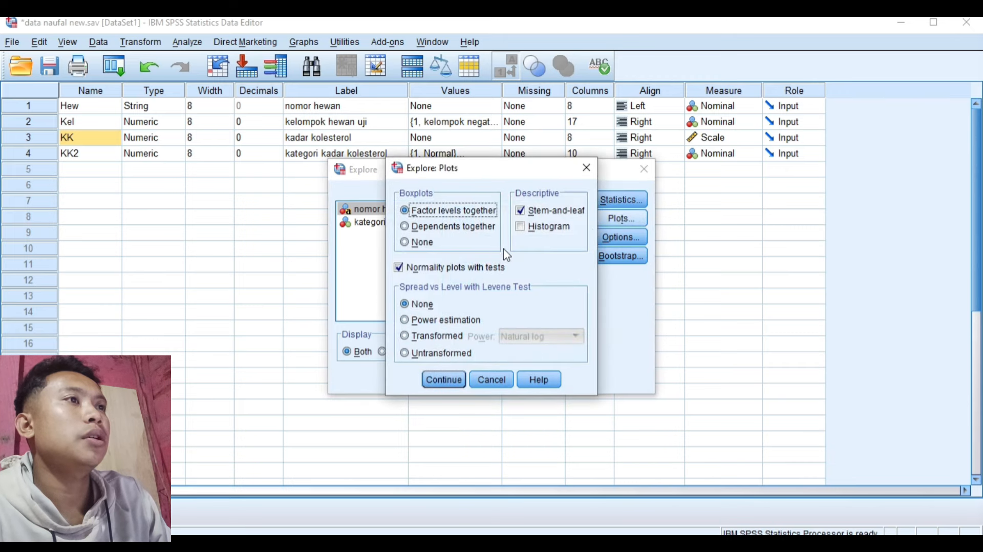
pyautogui.click(399, 268)
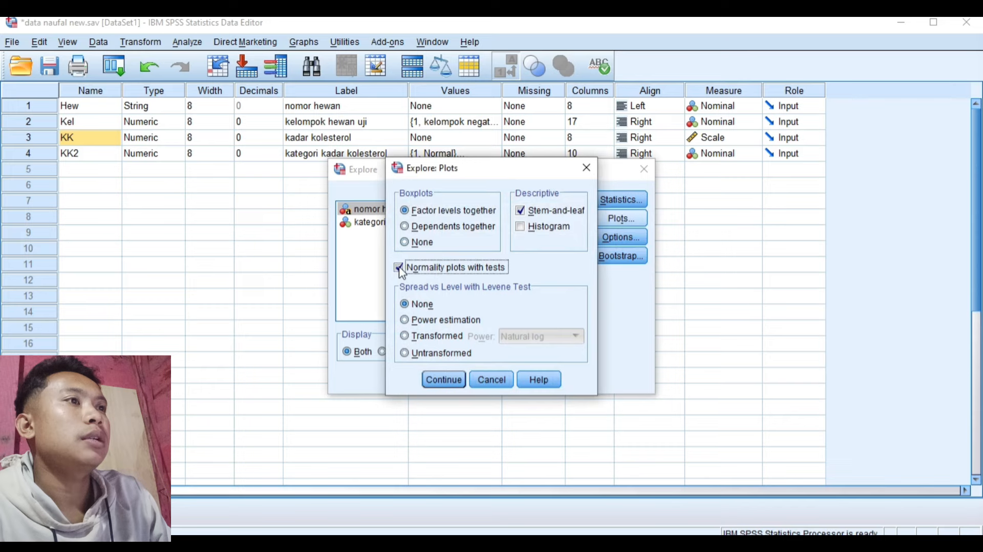
pyautogui.click(444, 380)
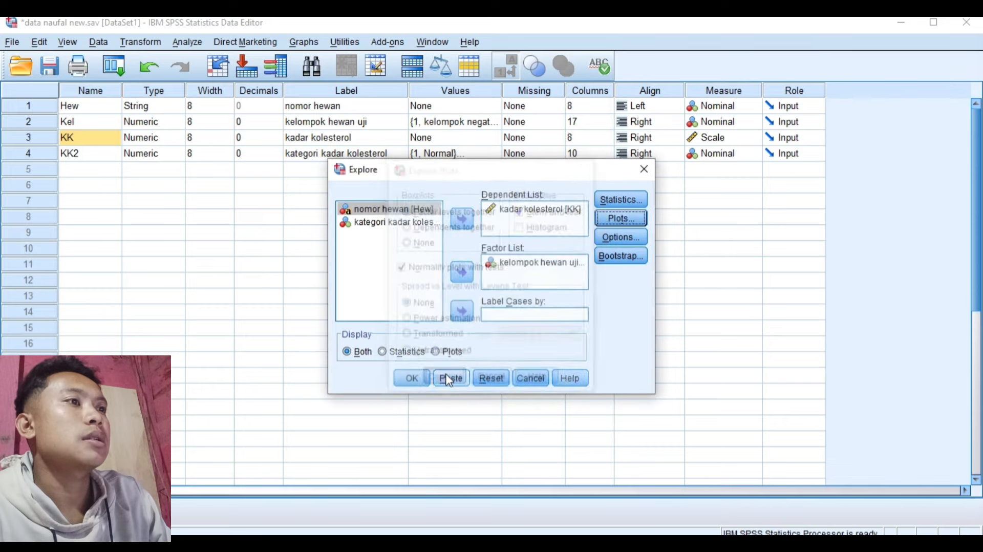
pyautogui.click(413, 379)
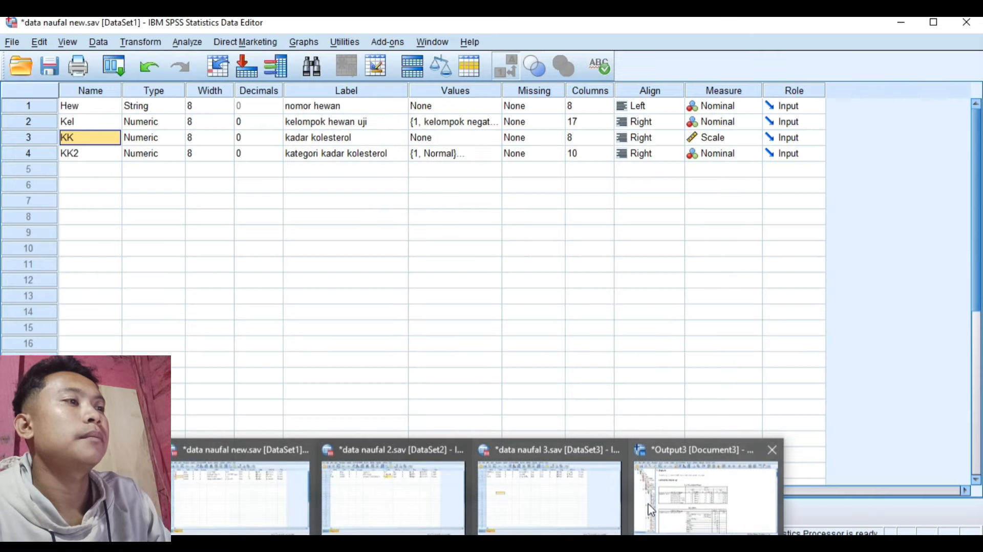
# - Switch to the output viewer and examine the Explore results down to the Tests of Normality table
pyautogui.click(629, 476)
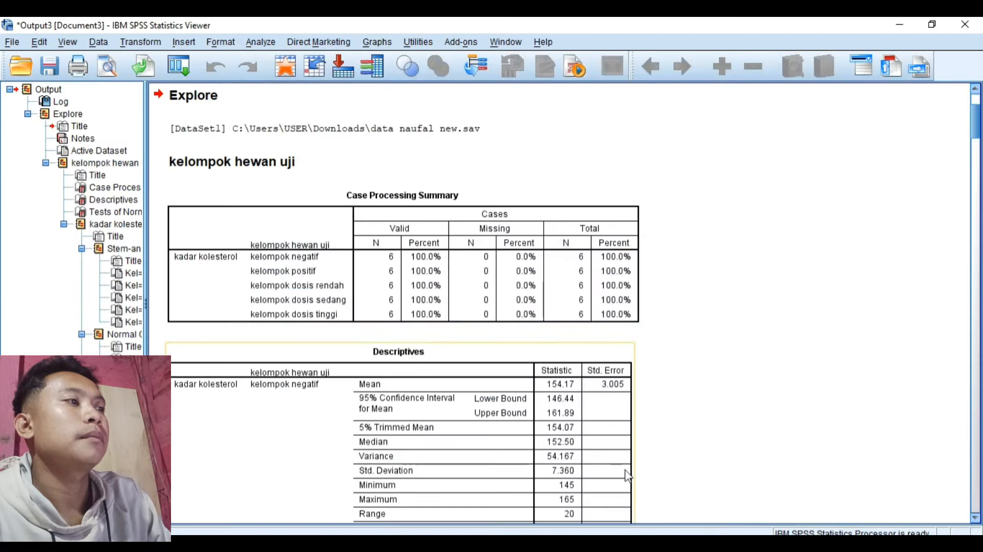
pyautogui.scroll(-3, 628, 476)
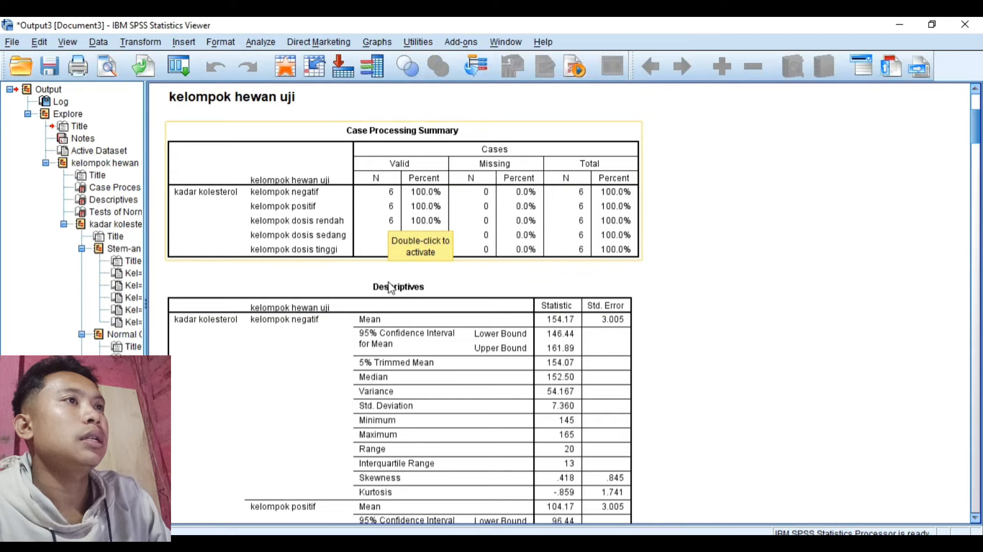
pyautogui.scroll(5, 391, 288)
pyautogui.scroll(-15, 391, 288)
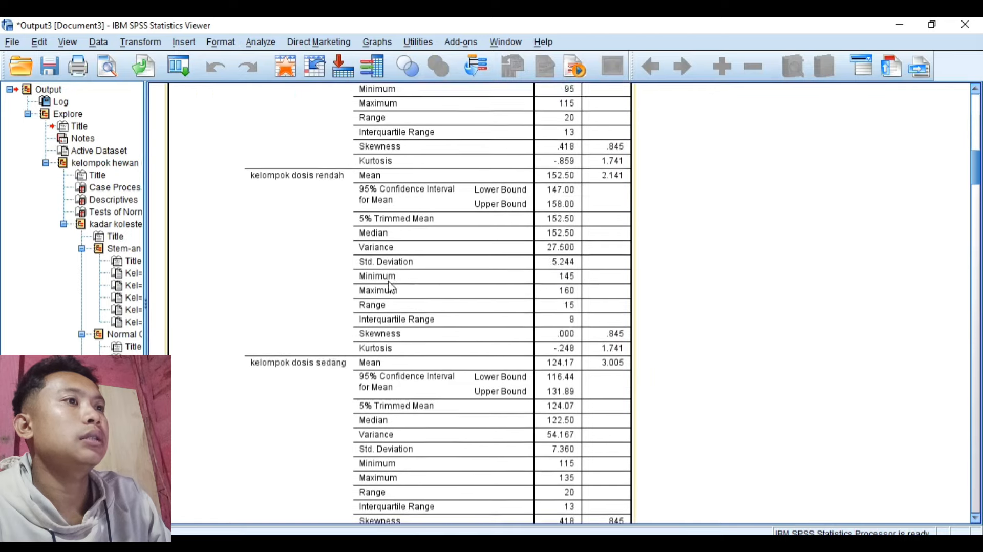
pyautogui.scroll(-20, 391, 288)
pyautogui.scroll(-3, 391, 288)
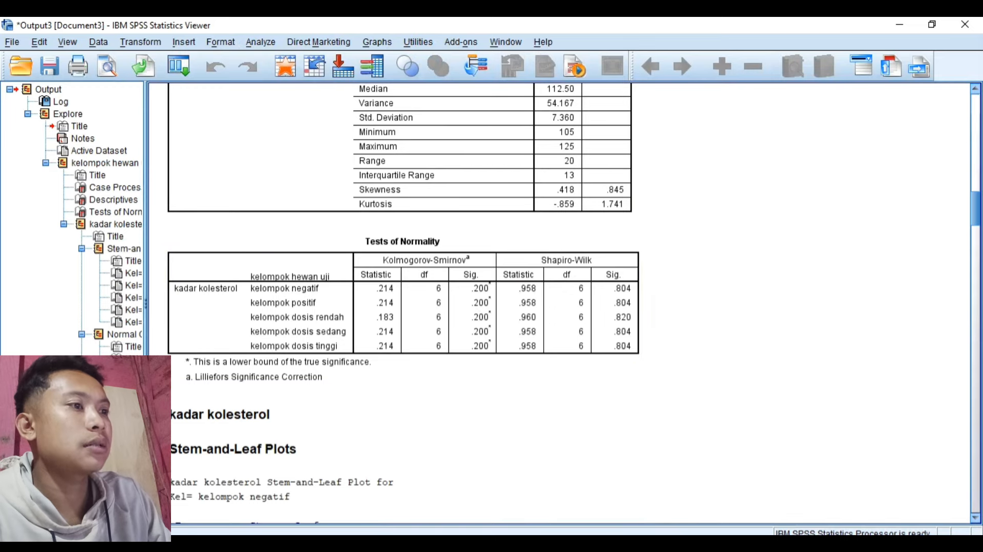
# - Set up a One-Way ANOVA of kadar kolesterol by kelompok hewan uji with the LSD post hoc test at significance level 0.05
pyautogui.click(240, 486)
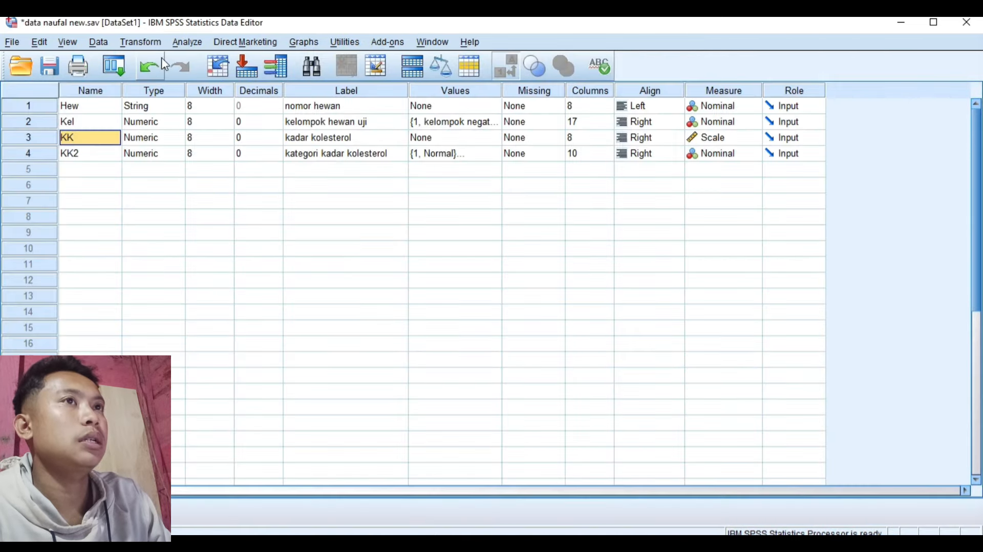
pyautogui.click(202, 42)
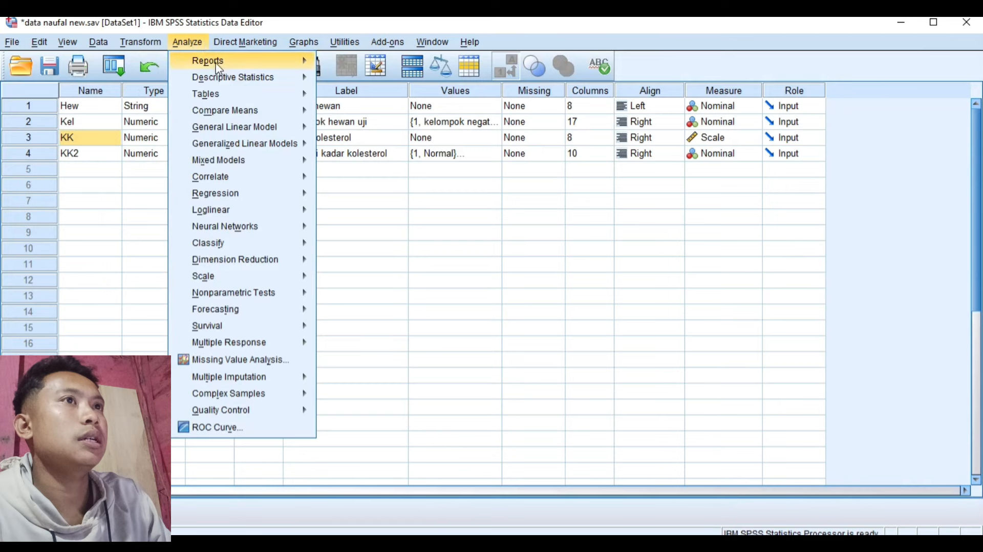
pyautogui.moveTo(224, 77)
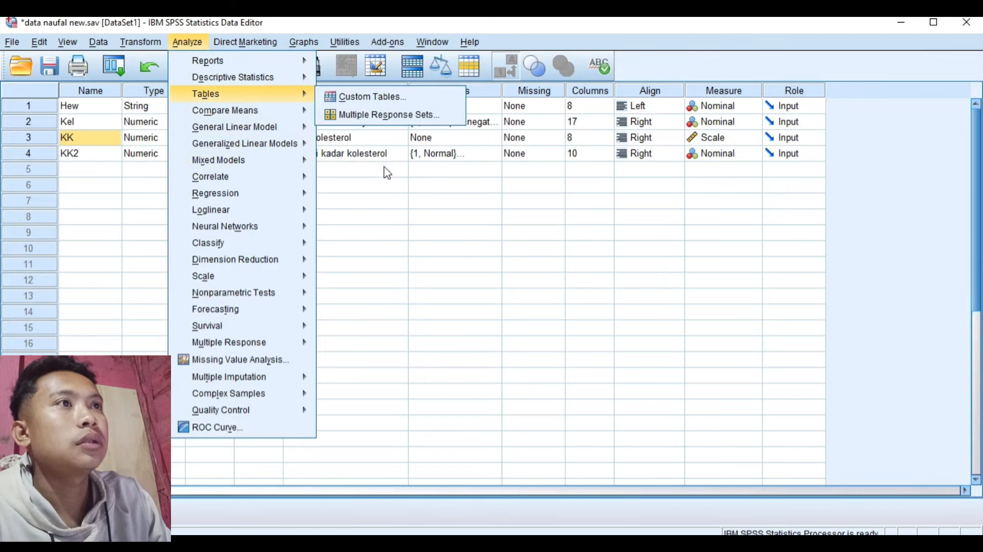
pyautogui.moveTo(241, 110)
pyautogui.click(366, 184)
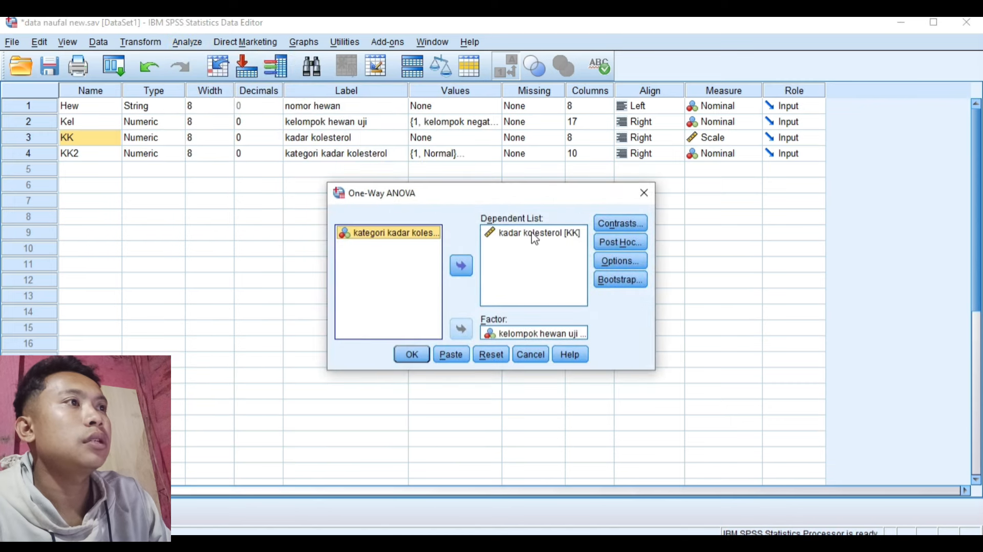
pyautogui.click(558, 241)
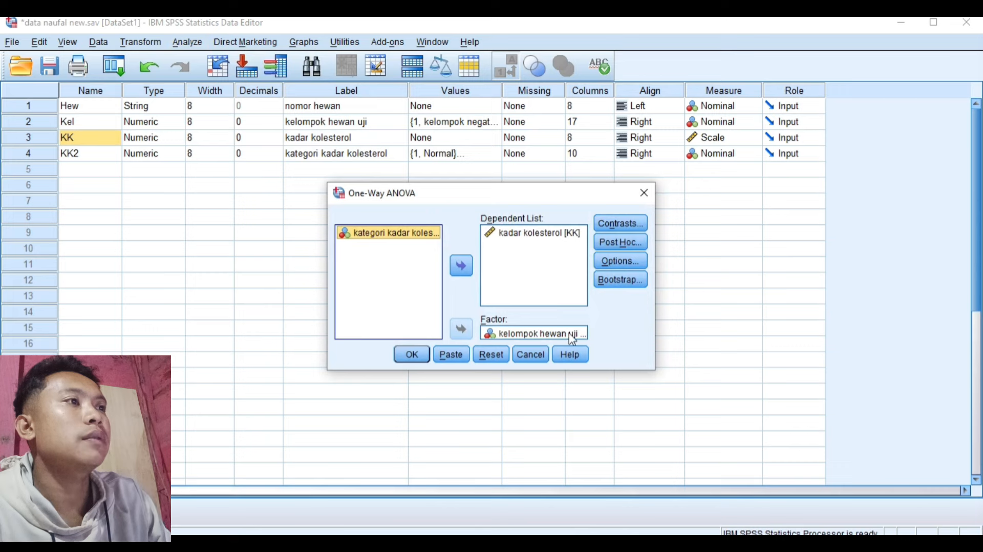
pyautogui.click(621, 243)
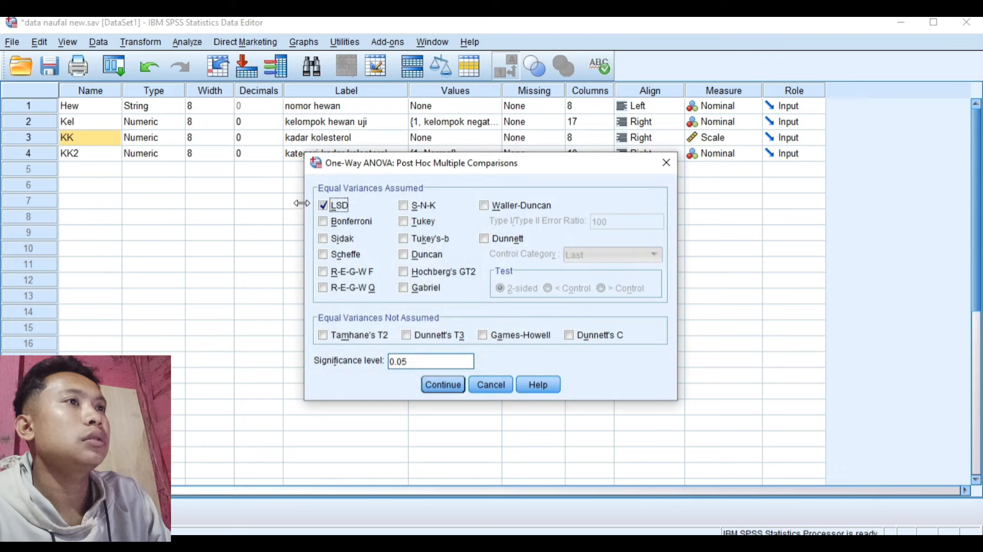
pyautogui.click(443, 387)
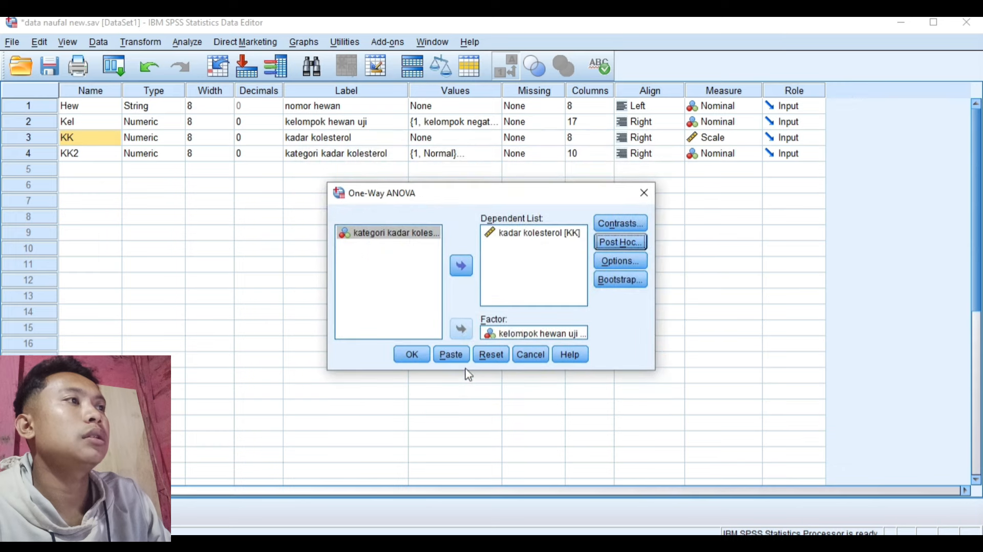
# - Include the homogeneity of variance test in the One-Way ANOVA options and run the analysis
pyautogui.click(615, 263)
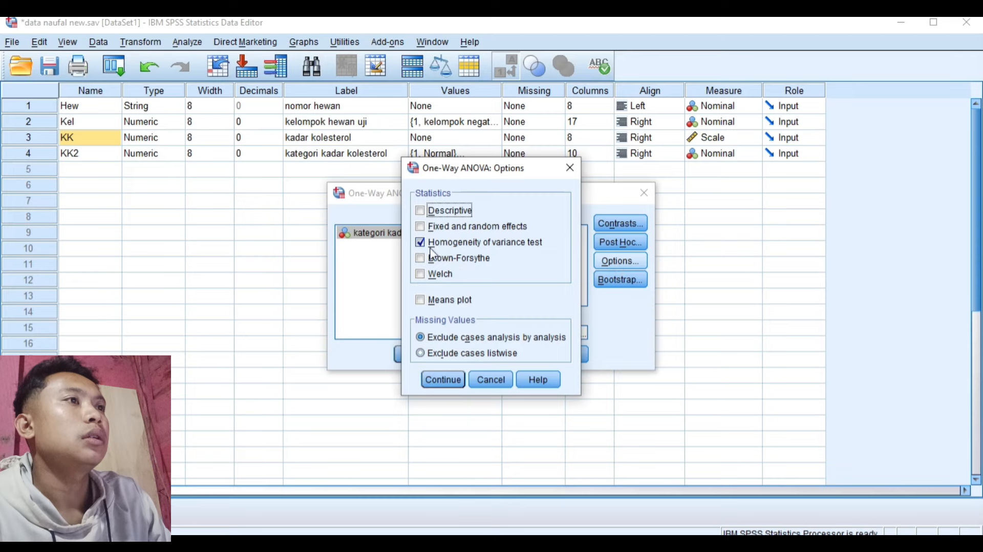
pyautogui.click(443, 380)
pyautogui.click(409, 354)
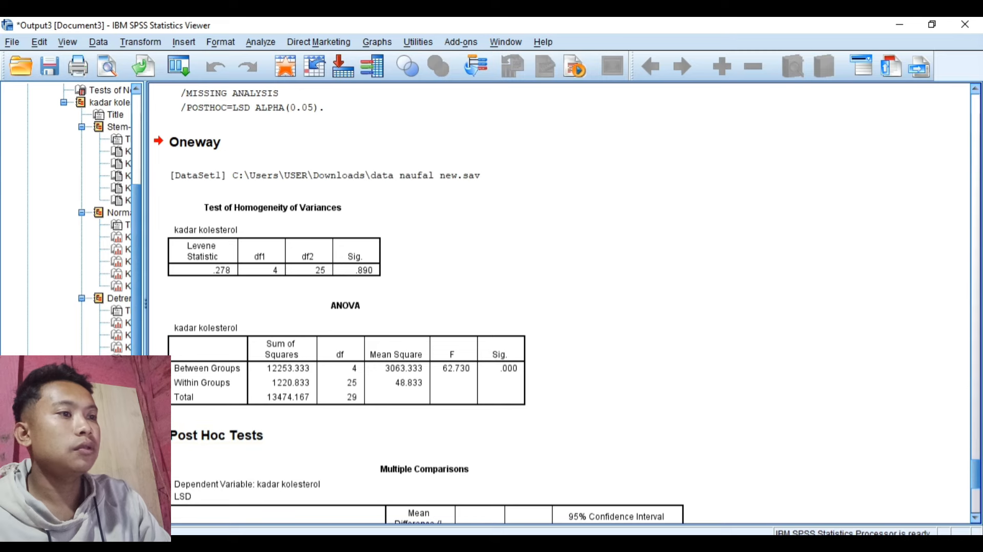
# - Switch to the DataSet1 data editor and set up a recode of KK into the different variable KK2, labelled kategori kadar kolesterol
pyautogui.click(273, 485)
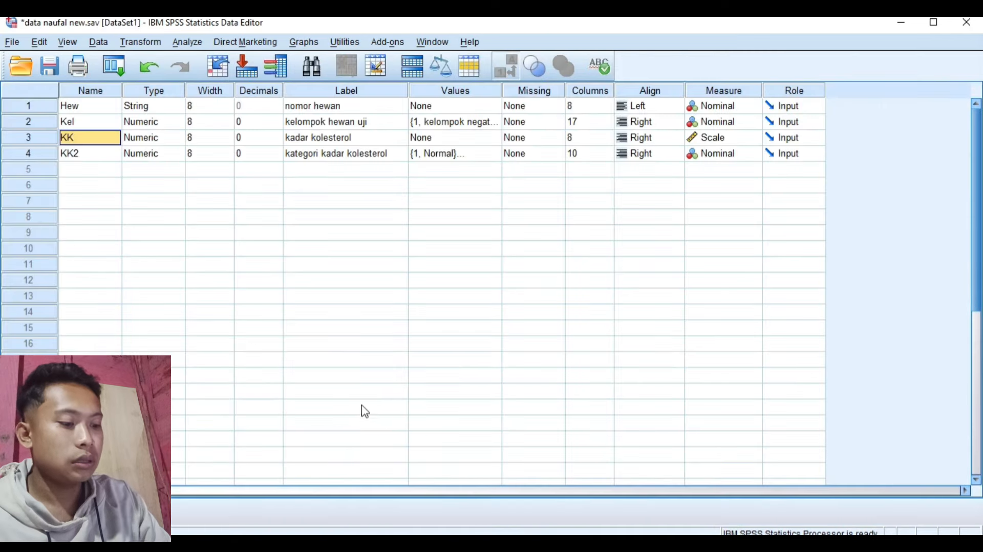
pyautogui.click(141, 43)
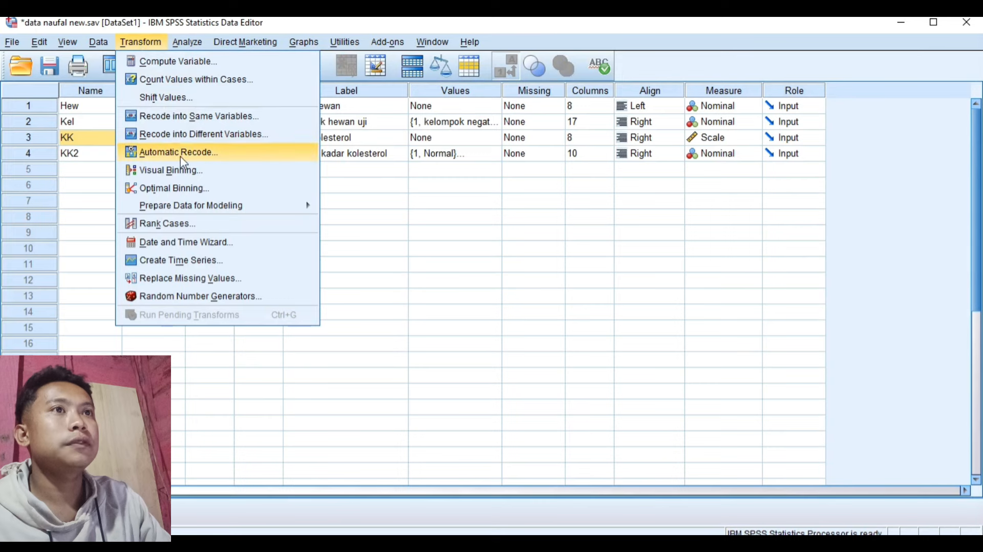
pyautogui.click(187, 135)
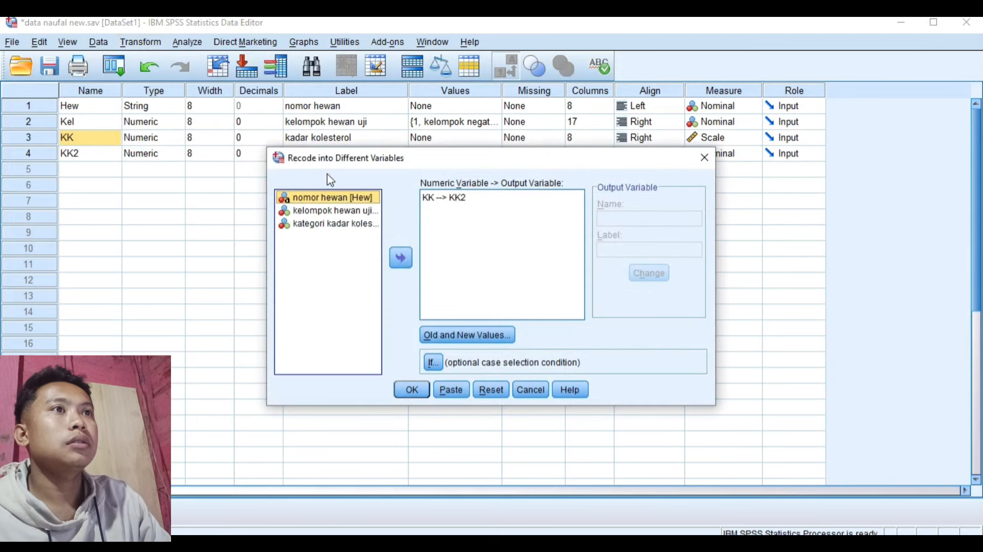
pyautogui.click(472, 203)
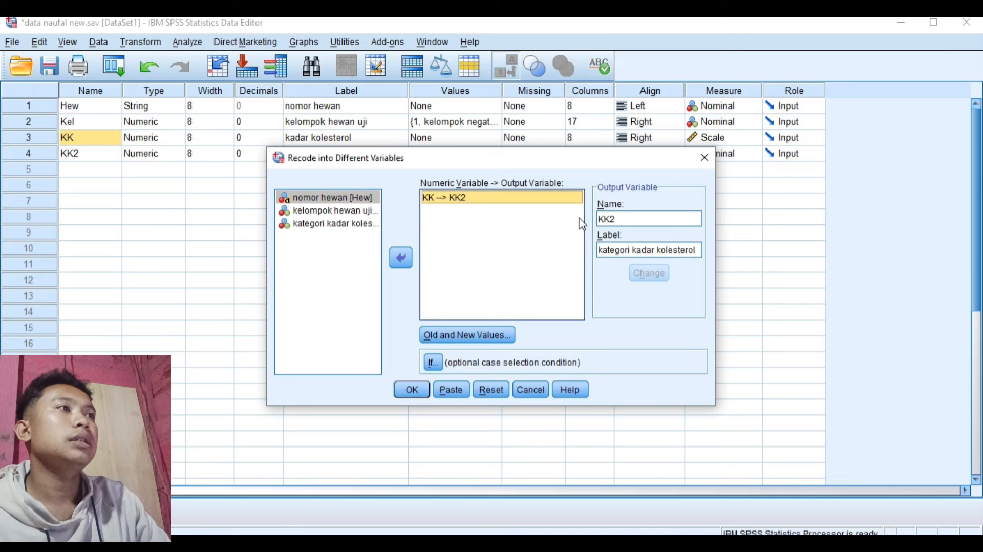
pyautogui.click(656, 220)
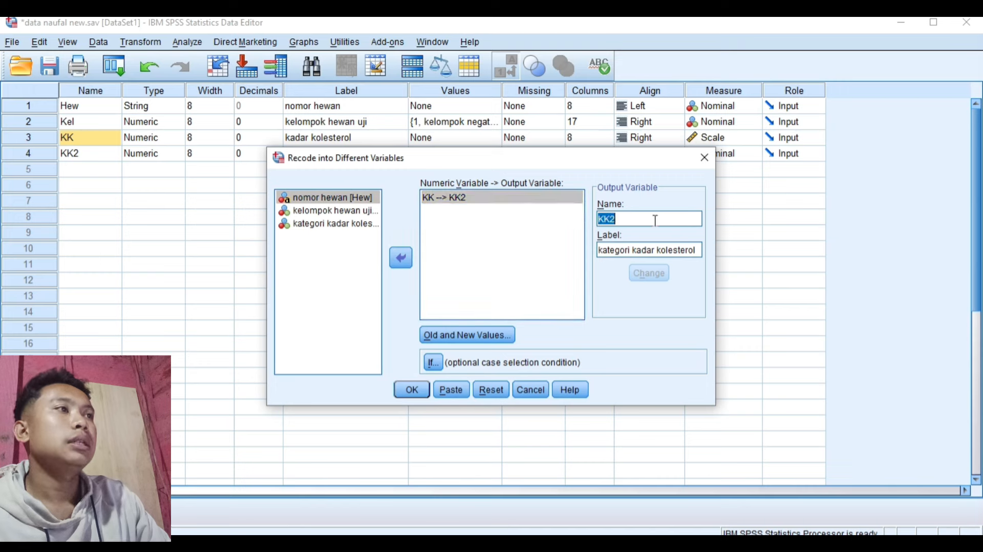
pyautogui.click(656, 220)
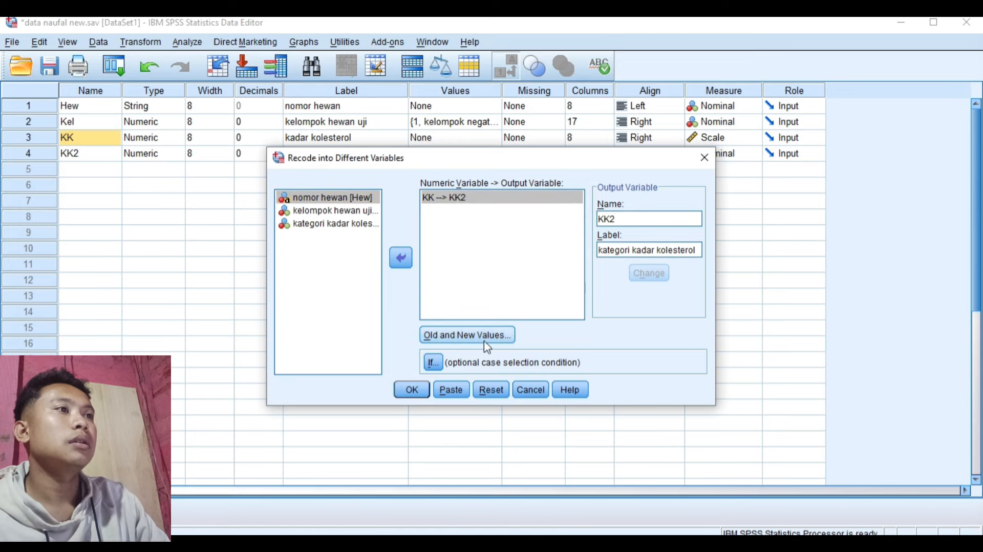
# - Check that the recode maps 90 through 119 to 1, 120 through 139 to 2 and 140 through highest to 3, and run it
pyautogui.click(467, 335)
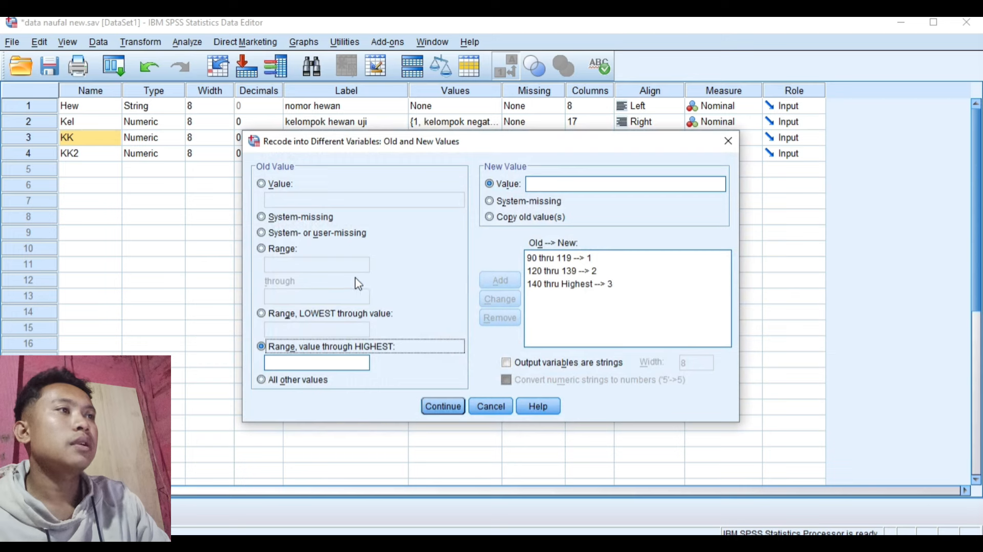
pyautogui.click(261, 248)
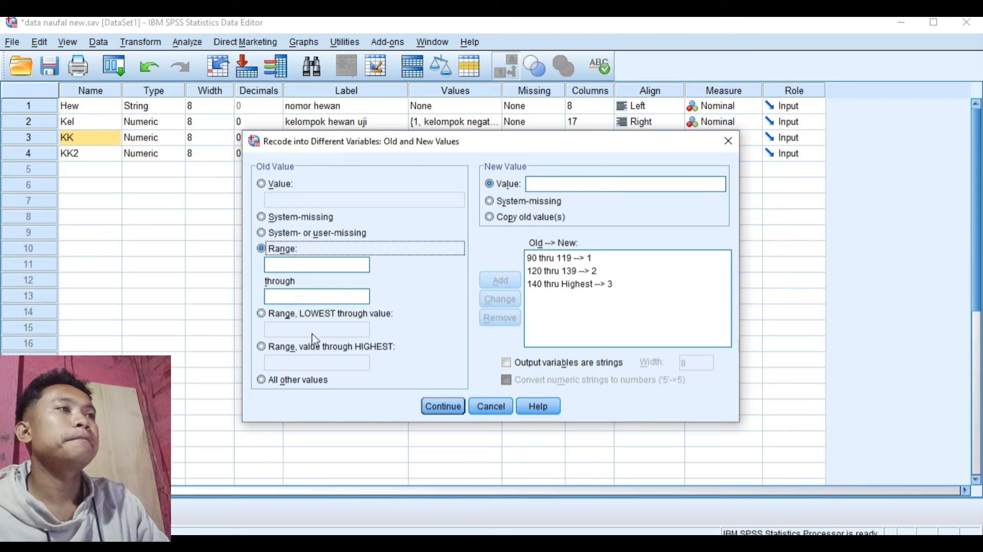
pyautogui.click(261, 347)
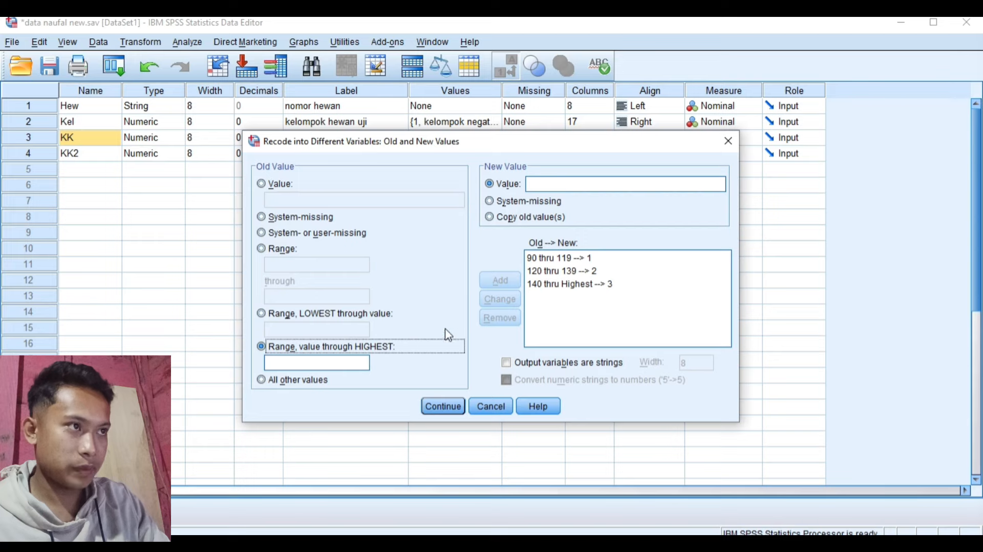
pyautogui.click(442, 404)
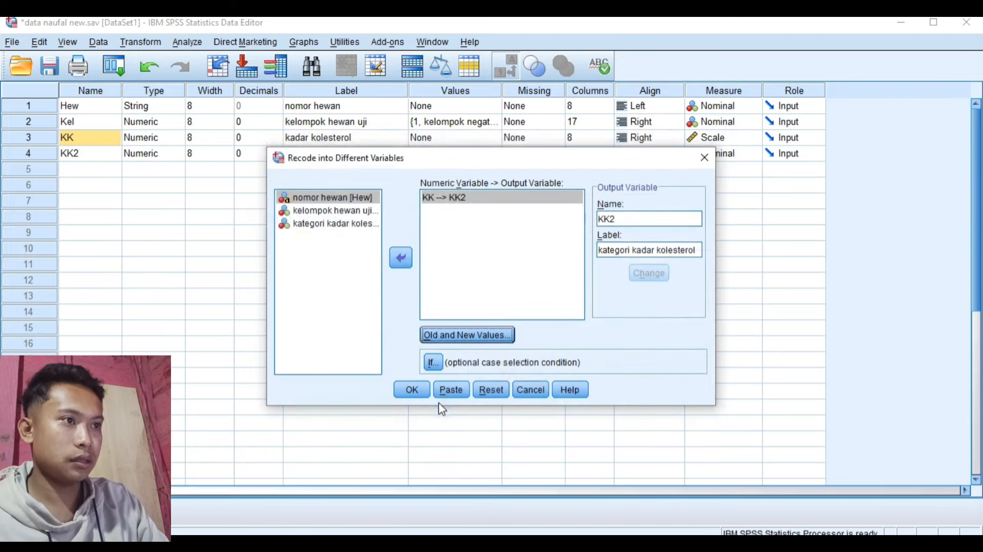
pyautogui.click(415, 391)
pyautogui.click(415, 391)
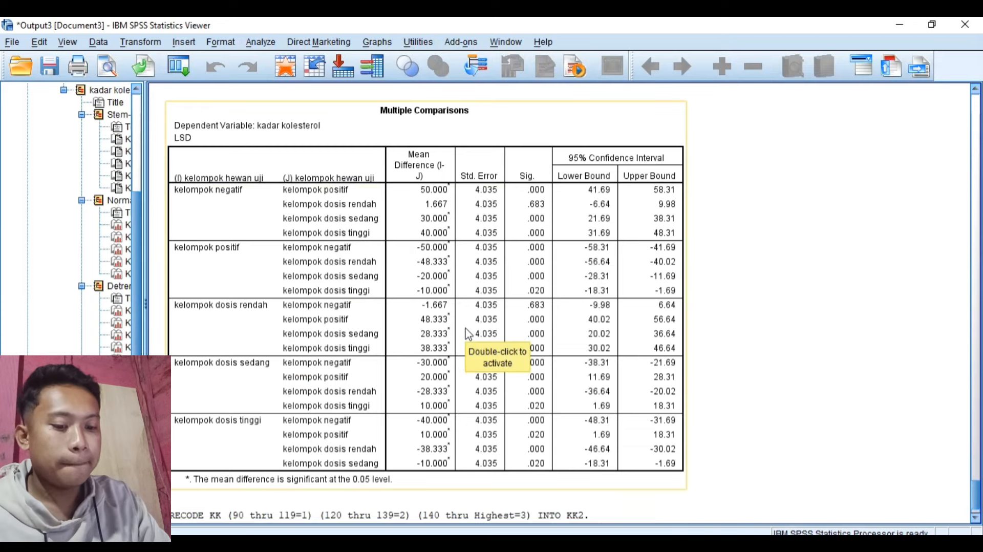
# - Examine the LSD Multiple Comparisons table and the recode syntax below it in the output
pyautogui.scroll(-3, 529, 312)
pyautogui.scroll(6, 530, 314)
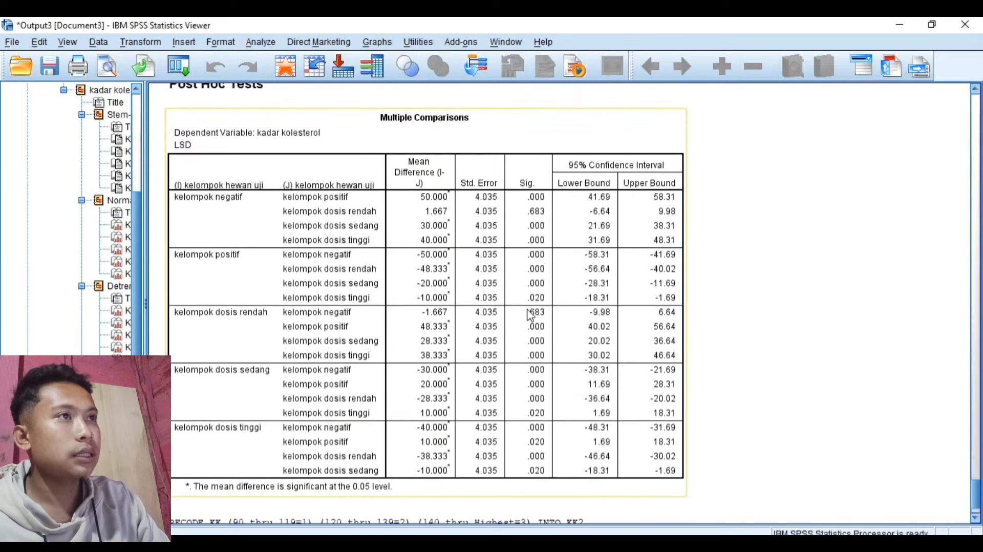
pyautogui.scroll(-3, 530, 314)
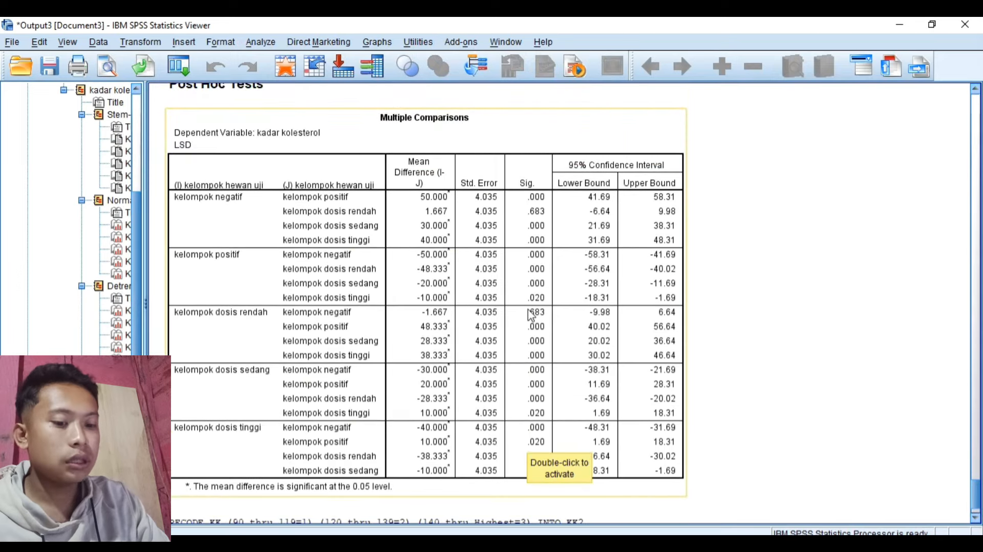
pyautogui.scroll(-3, 531, 315)
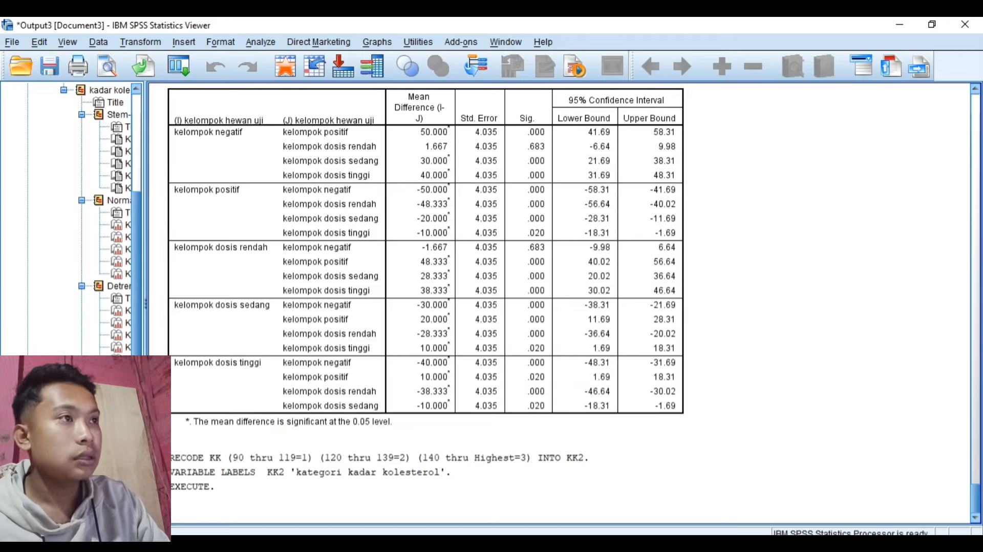
# - Return to the DataSet1 data editor and review the value labels of the kategori kadar kolesterol variable
pyautogui.moveTo(482, 547)
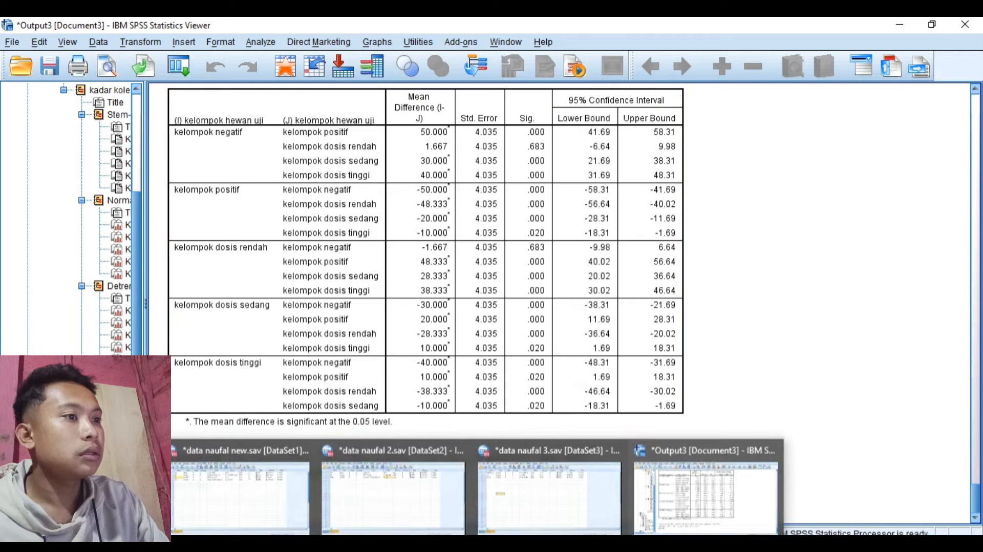
pyautogui.click(290, 496)
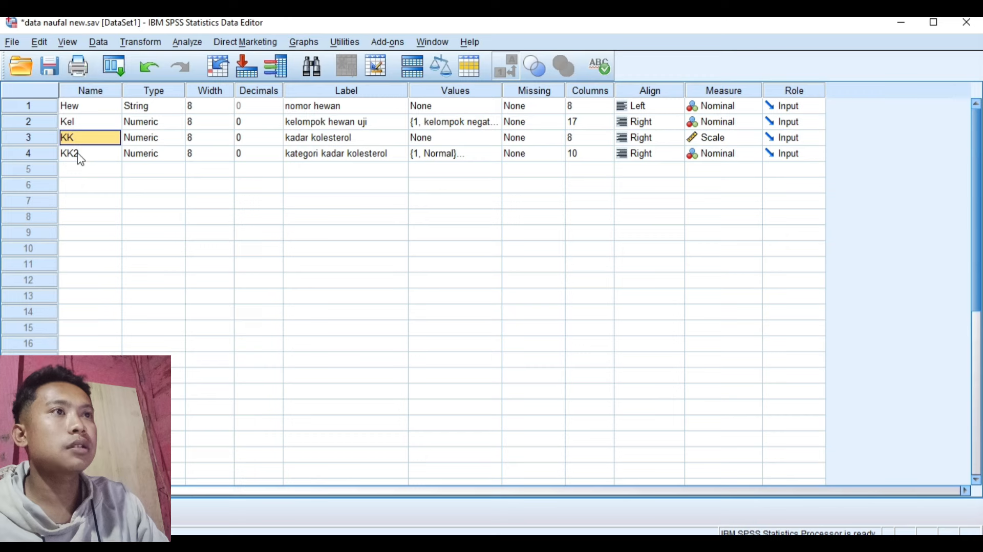
pyautogui.click(475, 155)
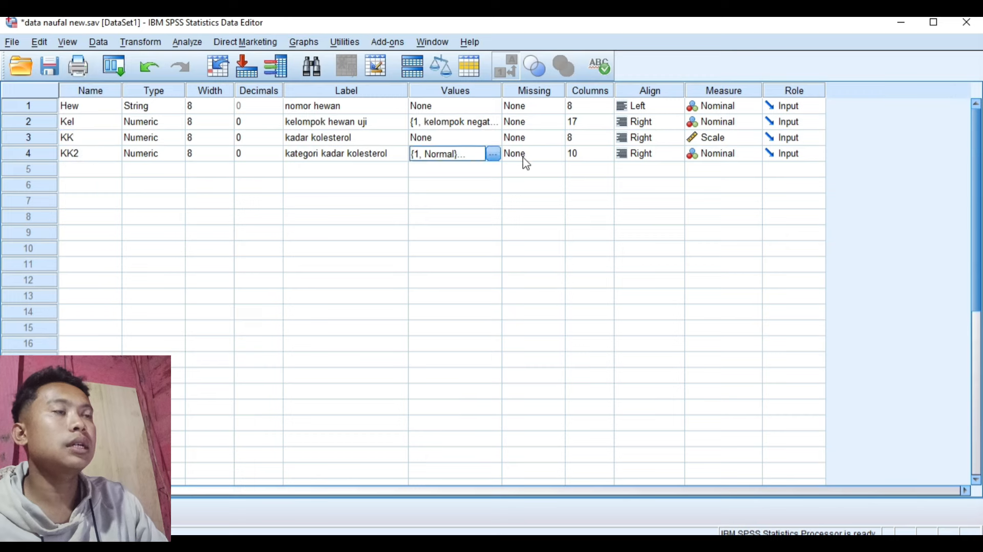
pyautogui.click(493, 154)
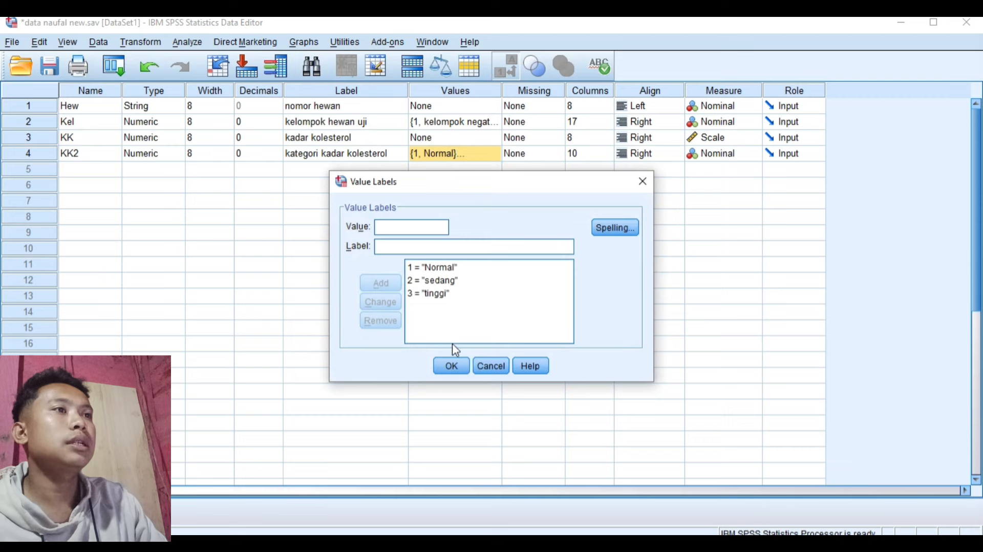
pyautogui.click(451, 365)
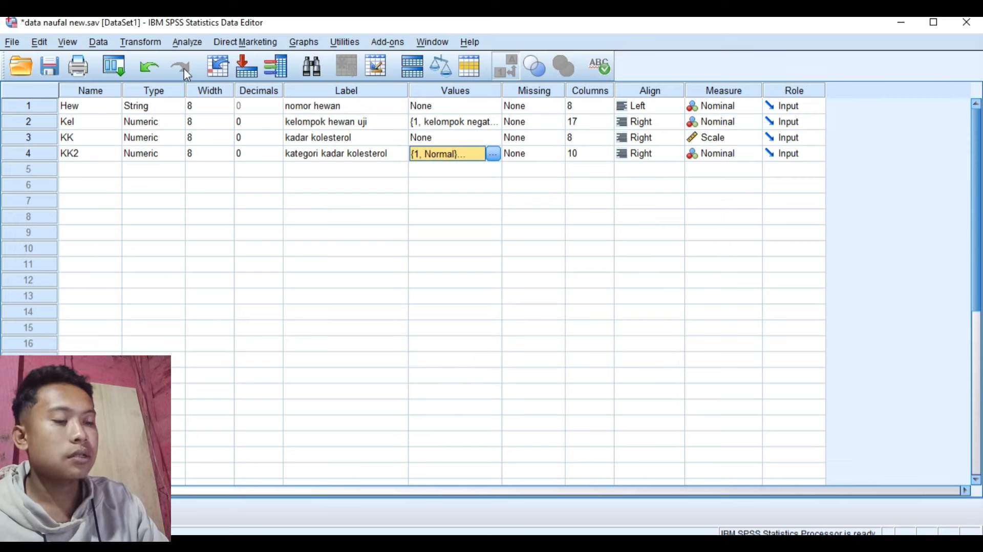
pyautogui.click(187, 43)
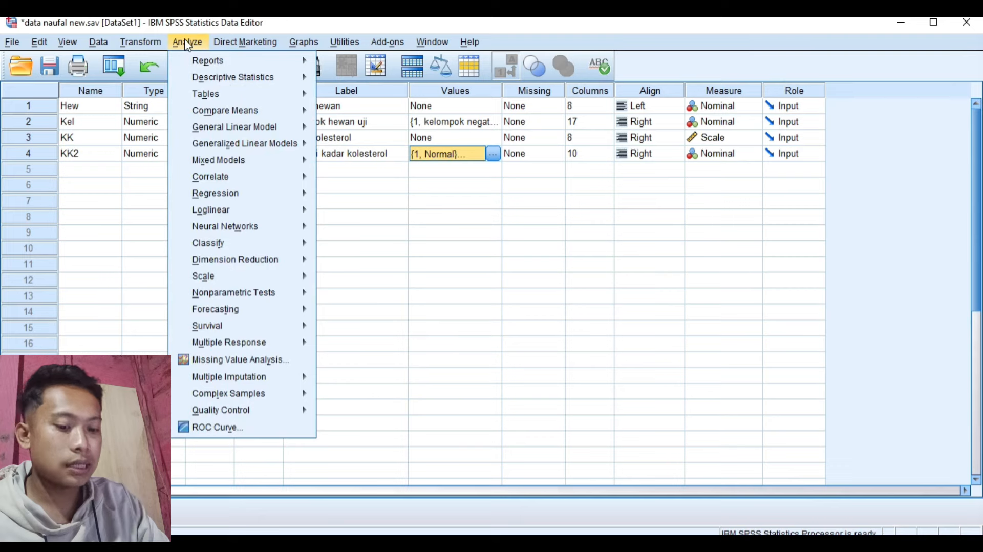
pyautogui.moveTo(294, 296)
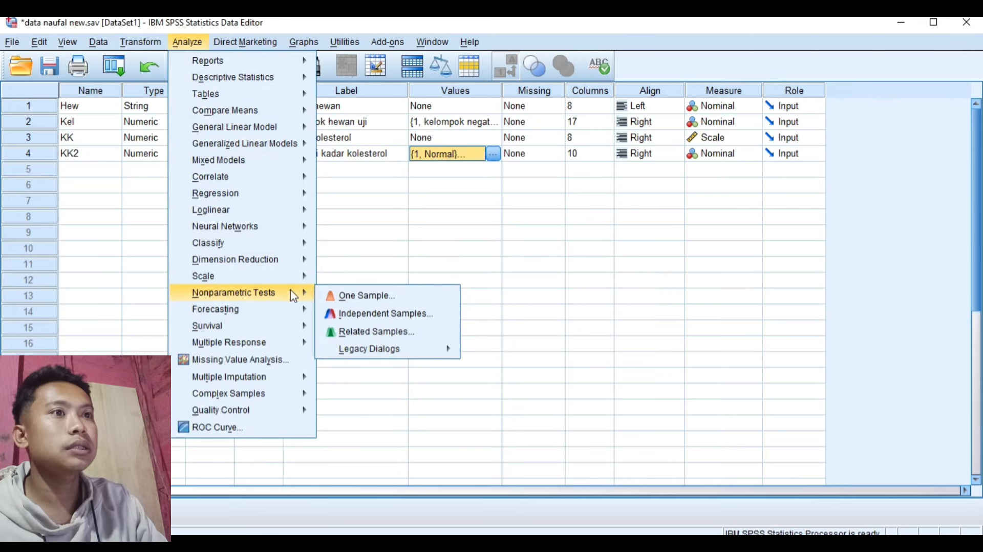
pyautogui.click(364, 332)
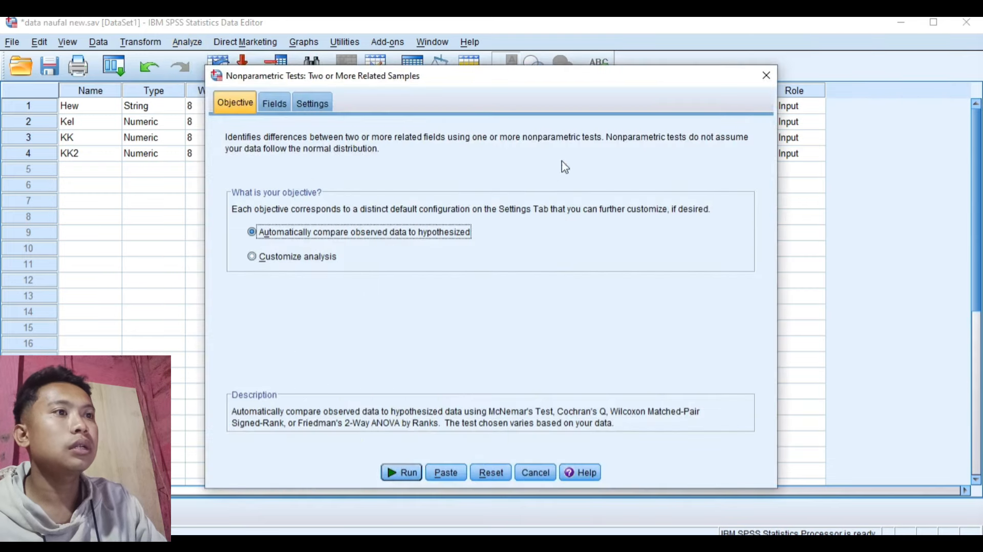
pyautogui.click(766, 76)
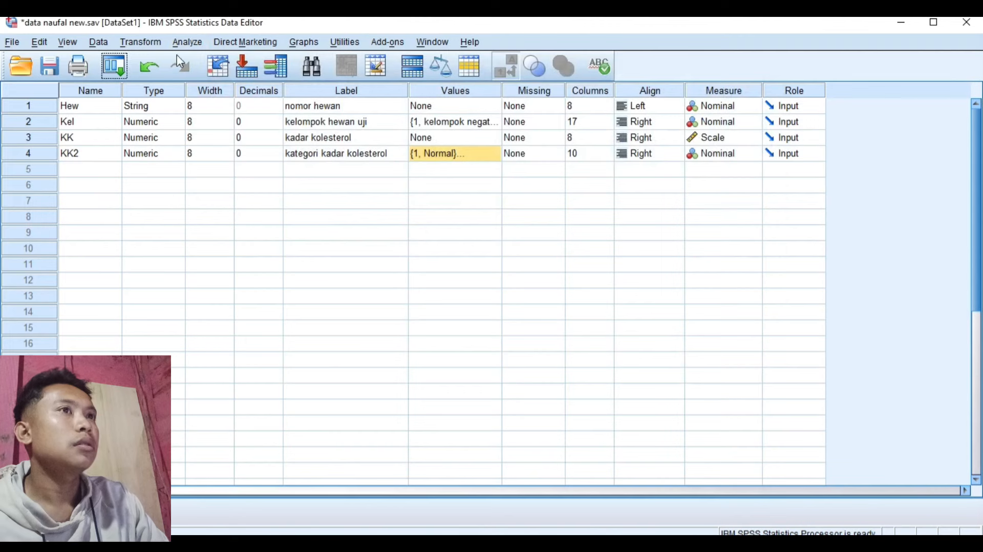
# - Run the legacy Kruskal-Wallis H test for K independent samples on kategori kadar kolesterol, grouped by Kel with range 1 to 5
pyautogui.click(187, 42)
pyautogui.moveTo(231, 295)
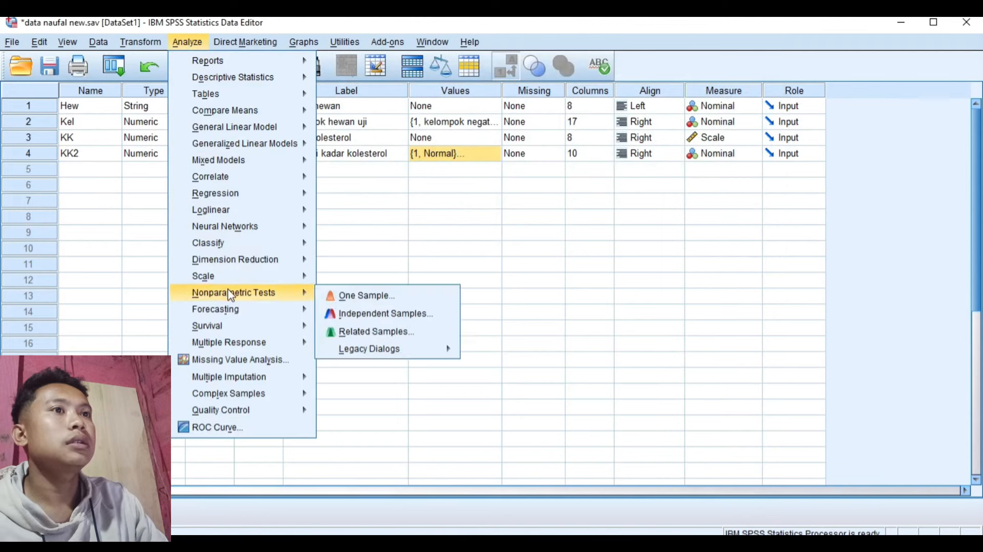
pyautogui.moveTo(340, 350)
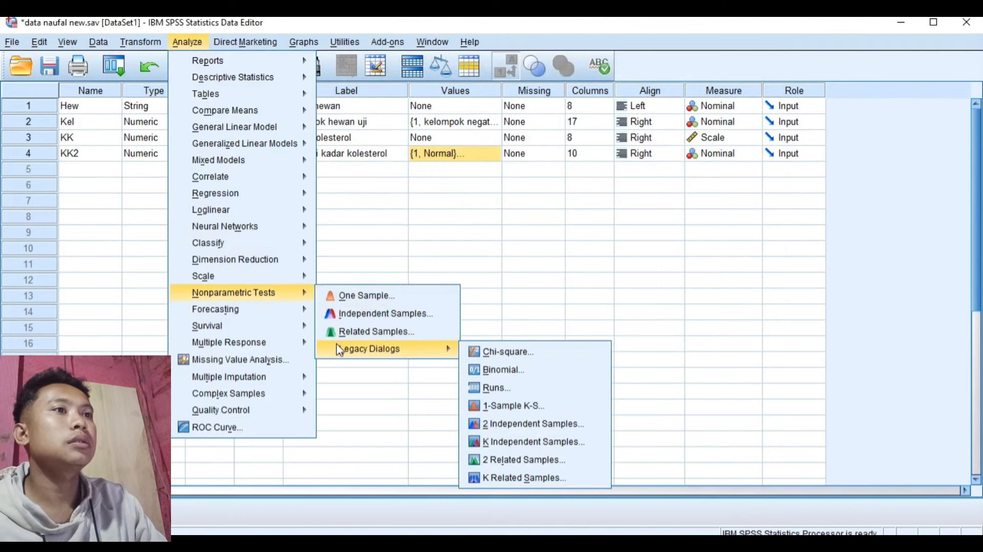
pyautogui.click(494, 441)
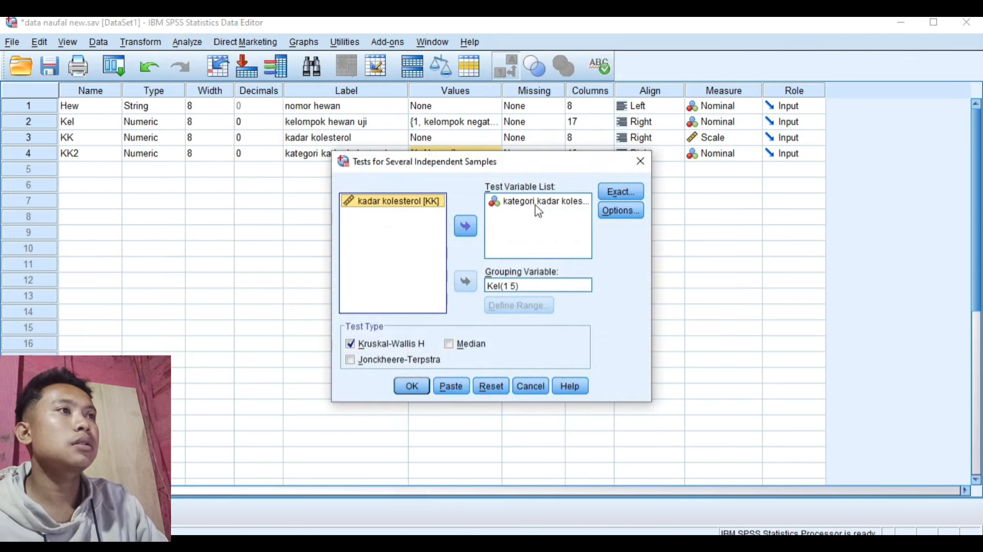
pyautogui.click(526, 288)
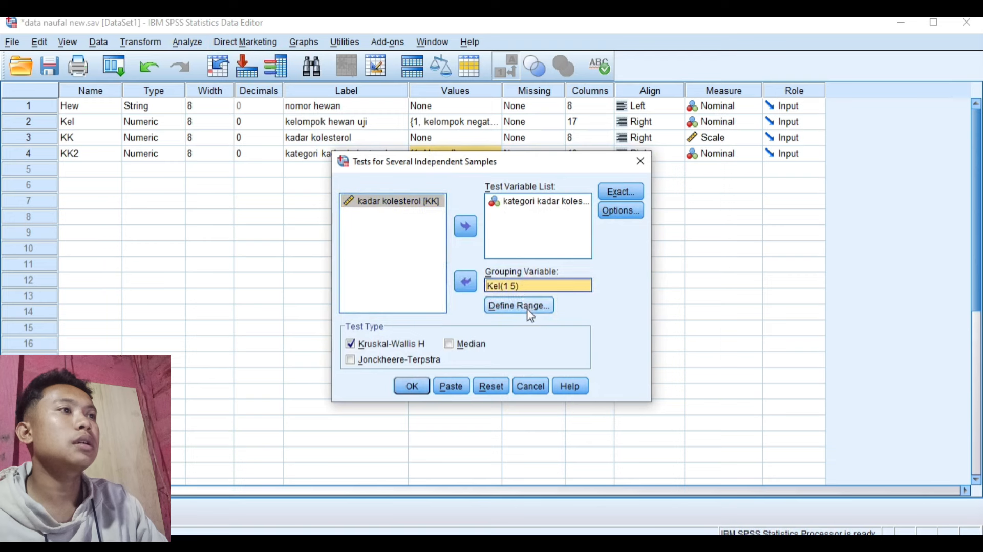
pyautogui.click(528, 307)
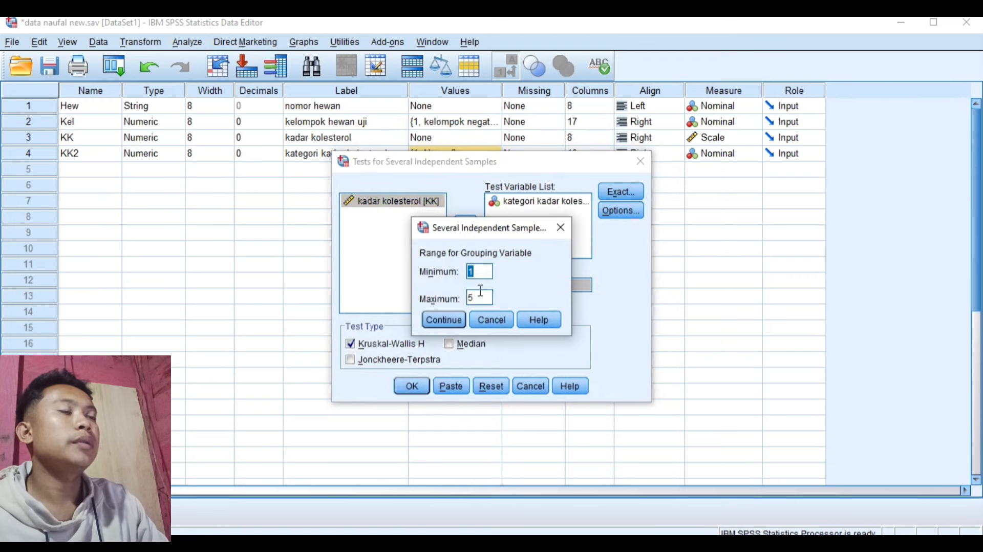
pyautogui.click(461, 321)
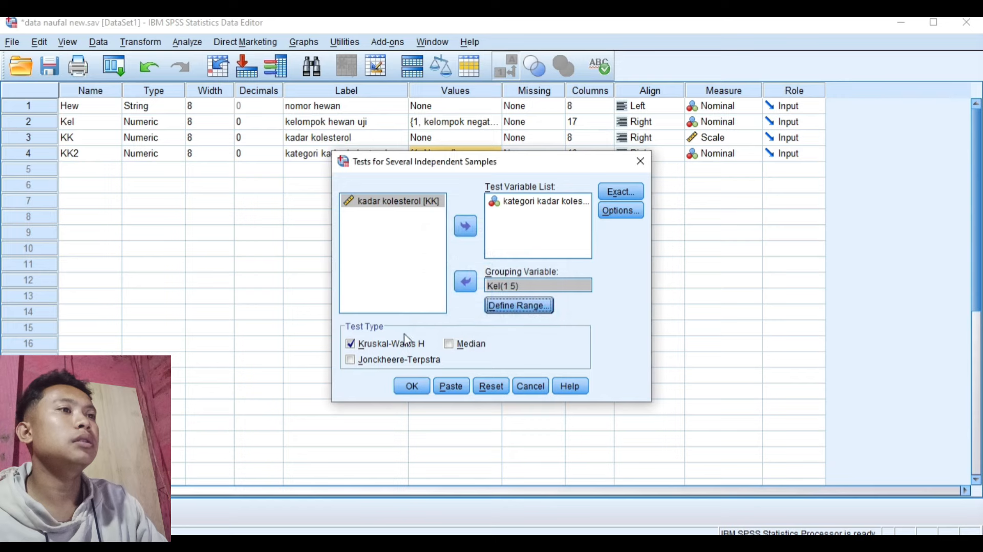
pyautogui.click(416, 387)
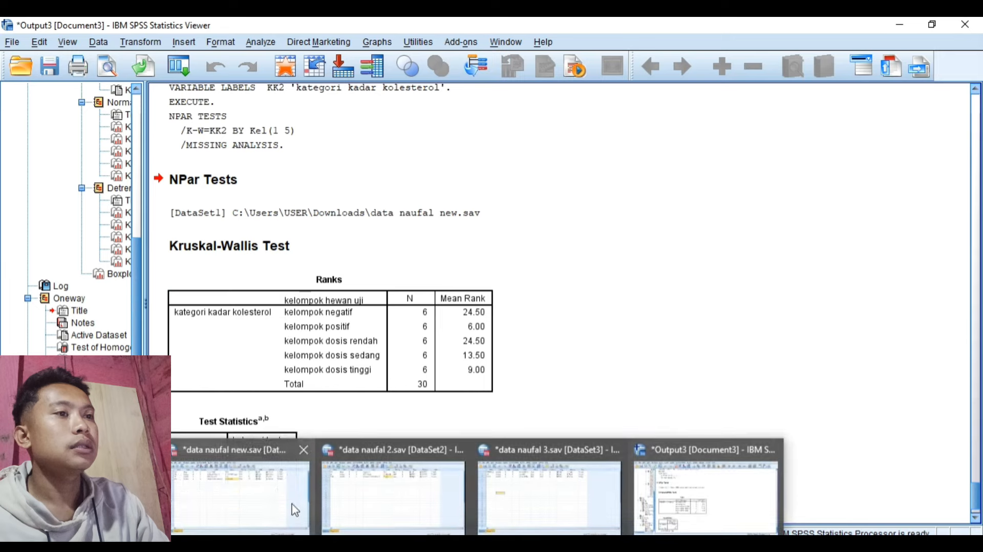
# - From the DataSet1 data editor, run the legacy two-independent-samples Mann-Whitney U test on kategori kadar kolesterol, comparing Kel groups 1 and 3
pyautogui.click(280, 507)
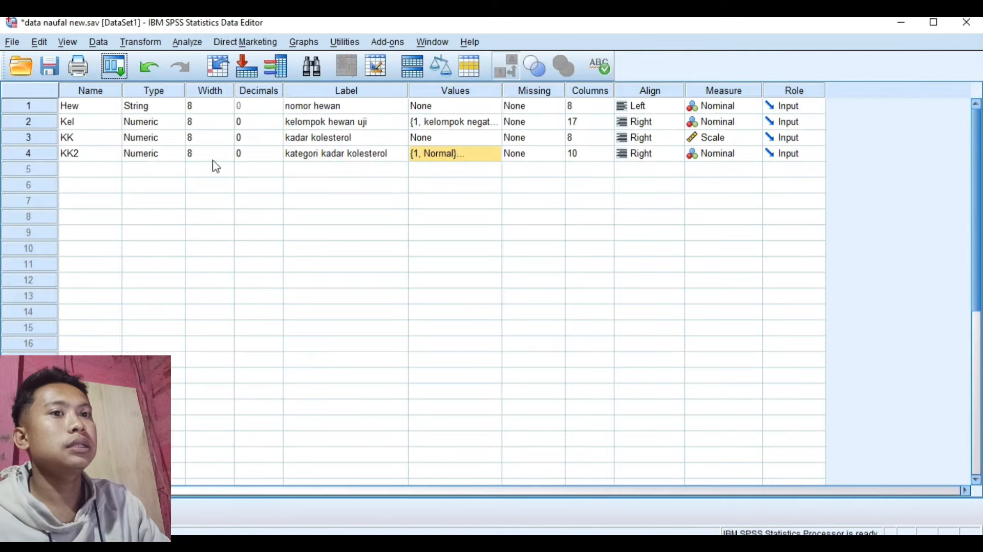
pyautogui.click(179, 43)
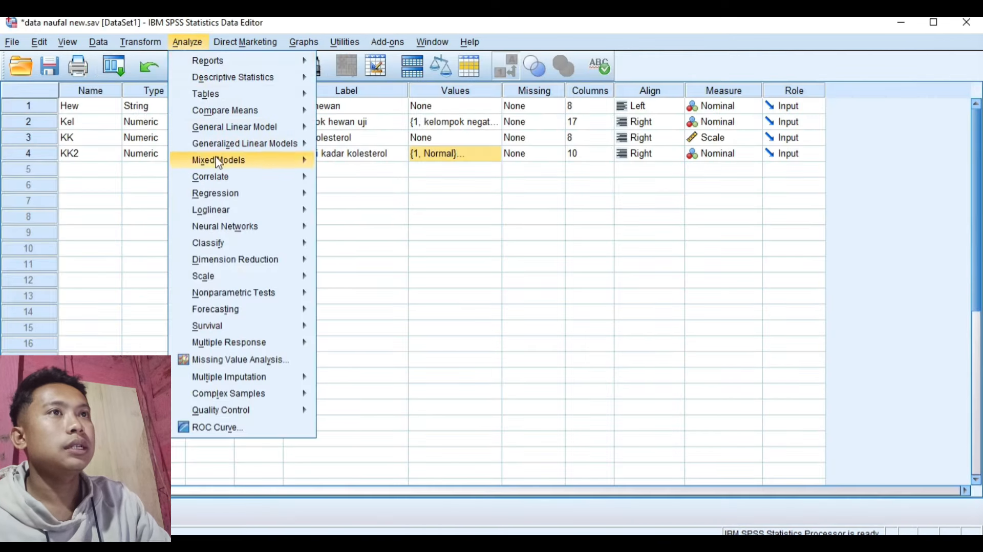
pyautogui.moveTo(259, 295)
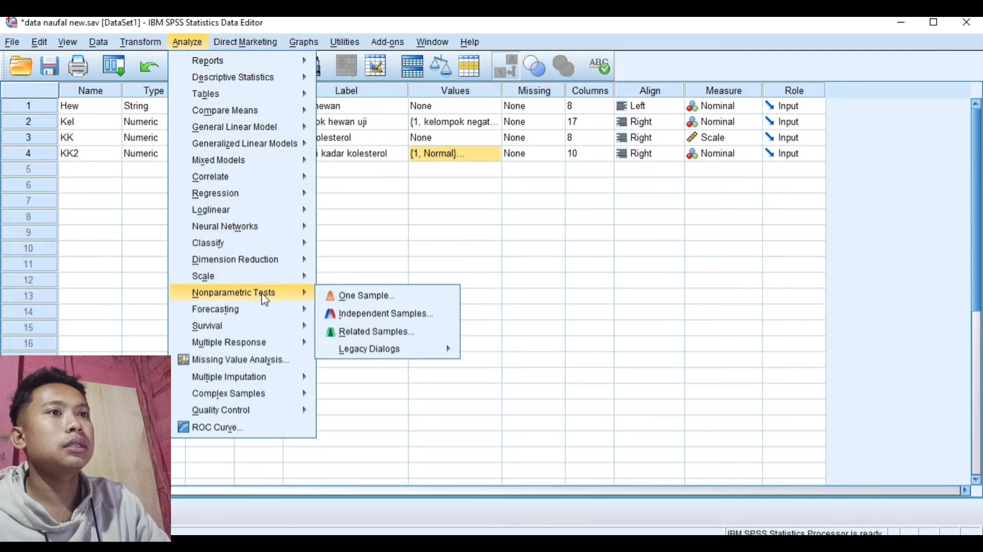
pyautogui.moveTo(383, 353)
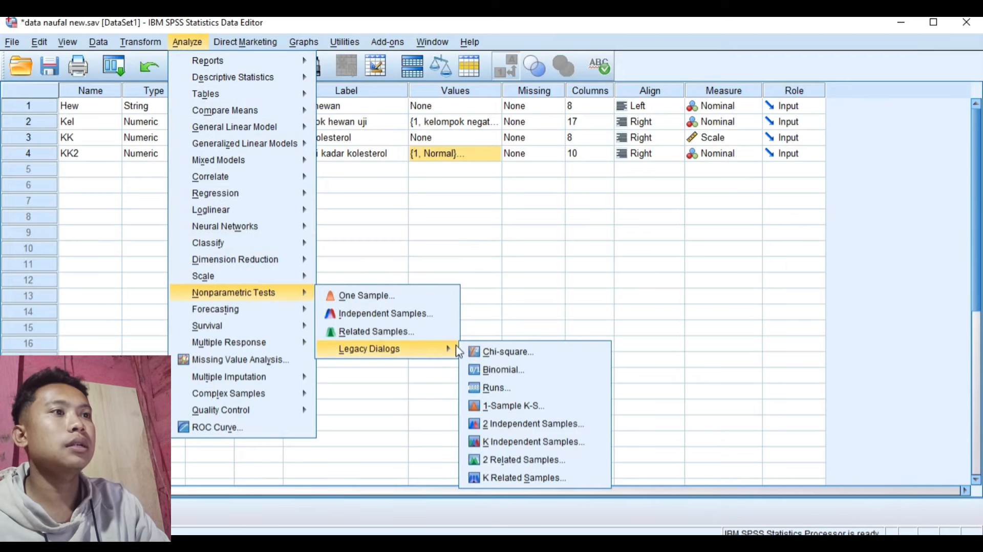
pyautogui.click(537, 425)
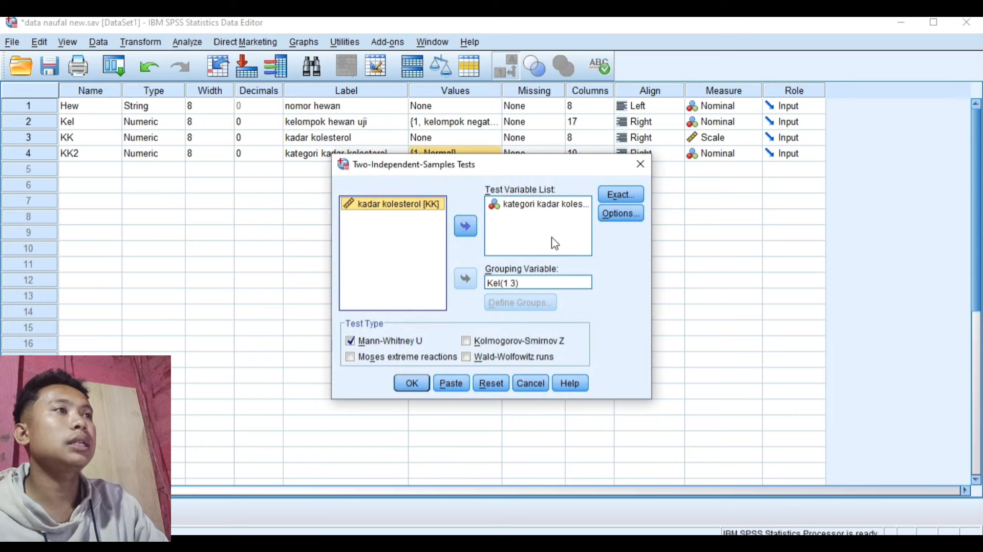
pyautogui.click(534, 282)
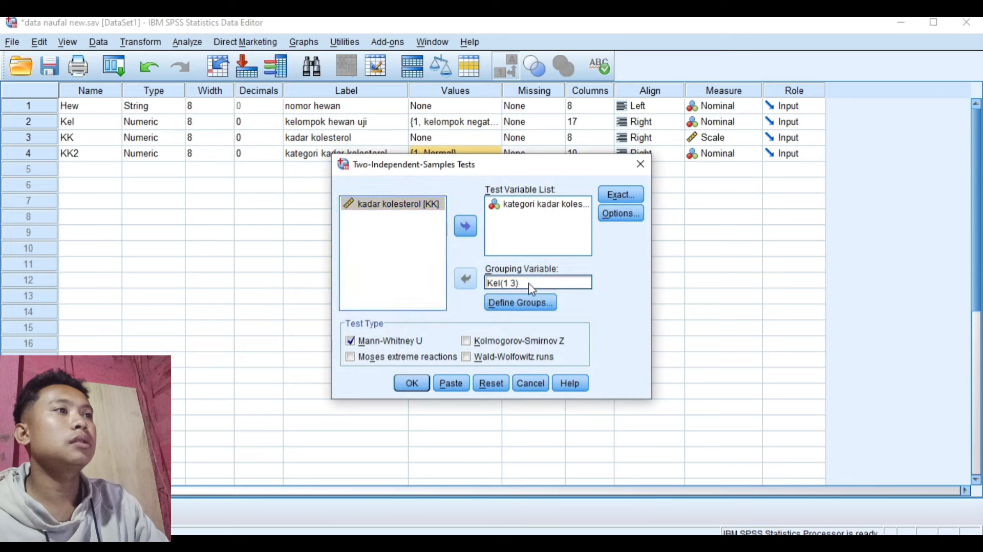
pyautogui.click(514, 302)
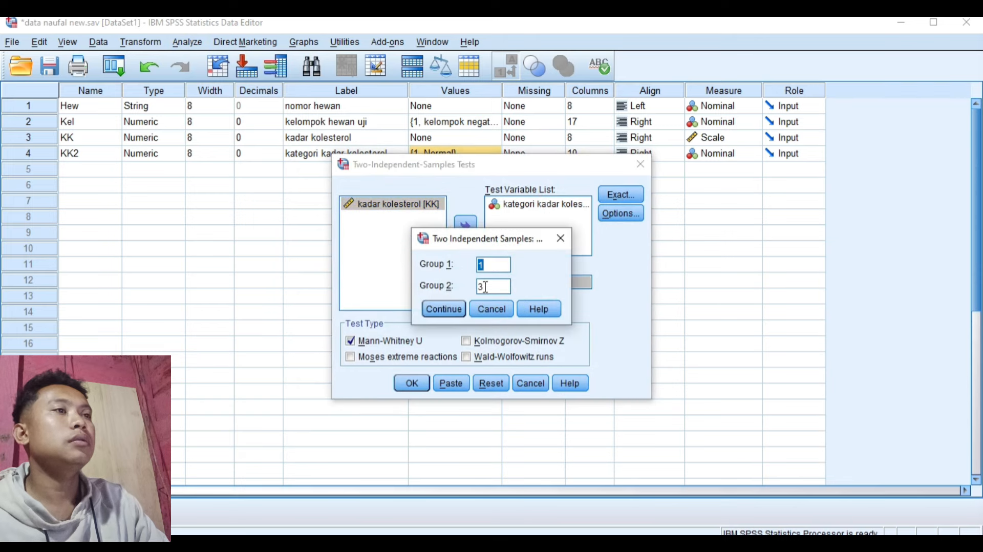
pyautogui.click(458, 309)
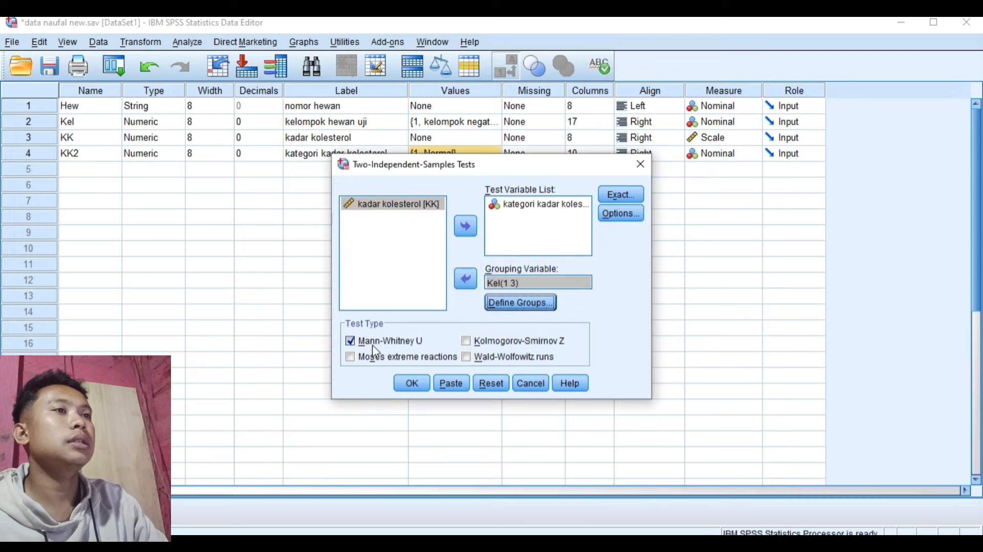
pyautogui.click(413, 385)
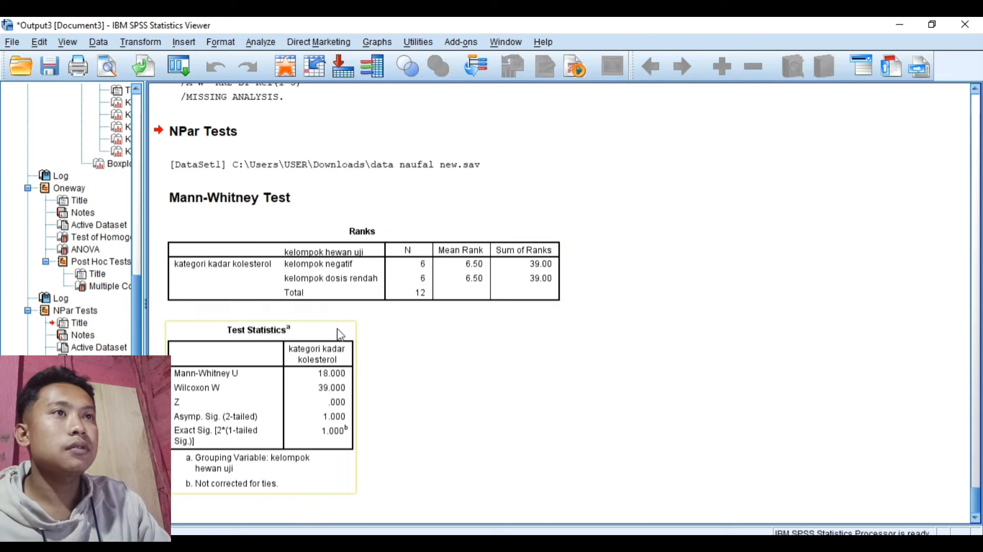
# - Switch to DataSet2, review the value labels of jenis kelamin and penurunan kadar kolesterol, and show the data rows
pyautogui.moveTo(474, 544)
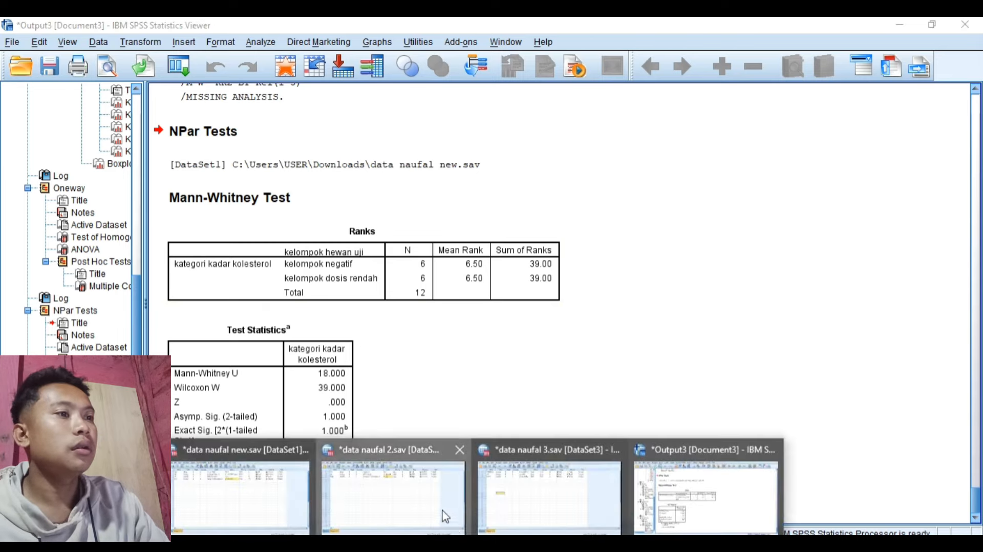
pyautogui.click(453, 527)
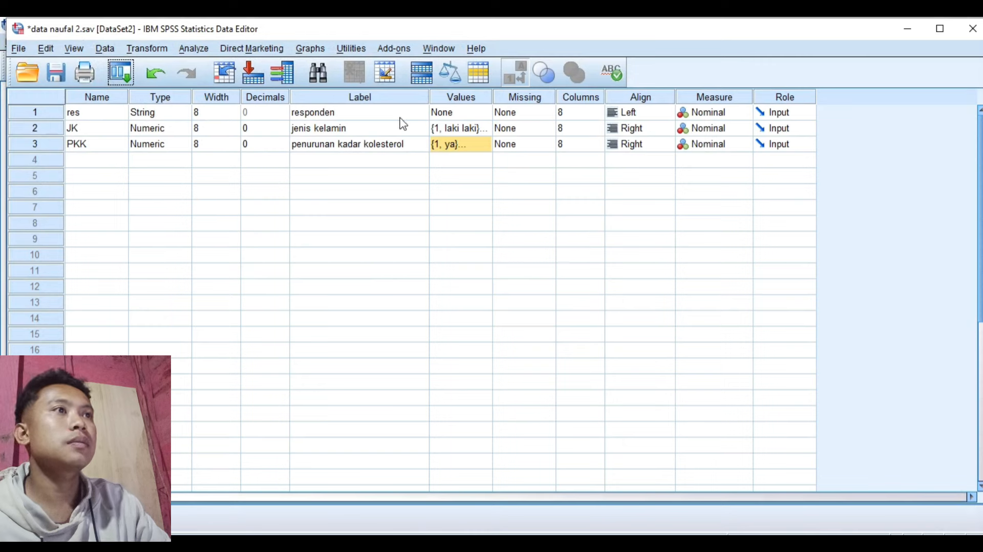
pyautogui.click(472, 130)
pyautogui.click(484, 130)
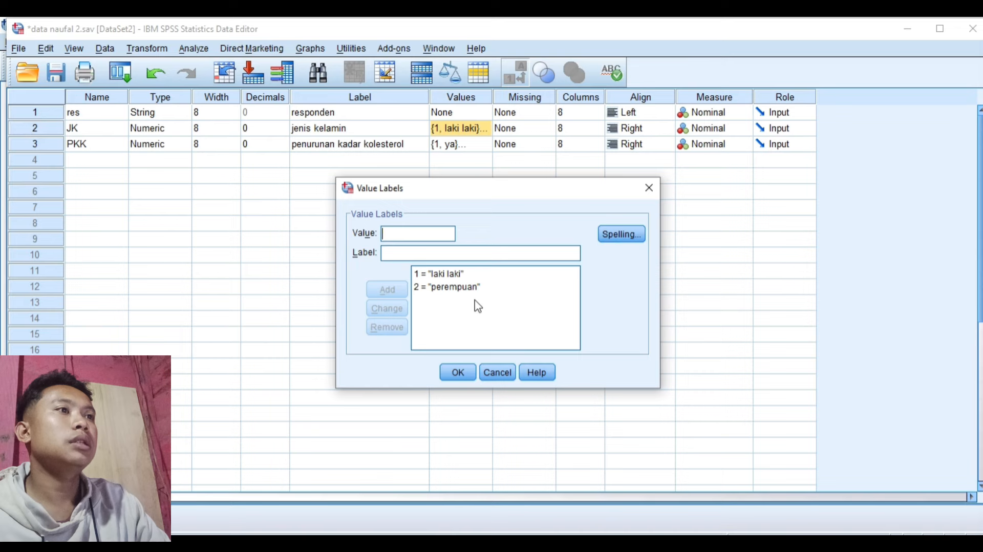
pyautogui.click(458, 375)
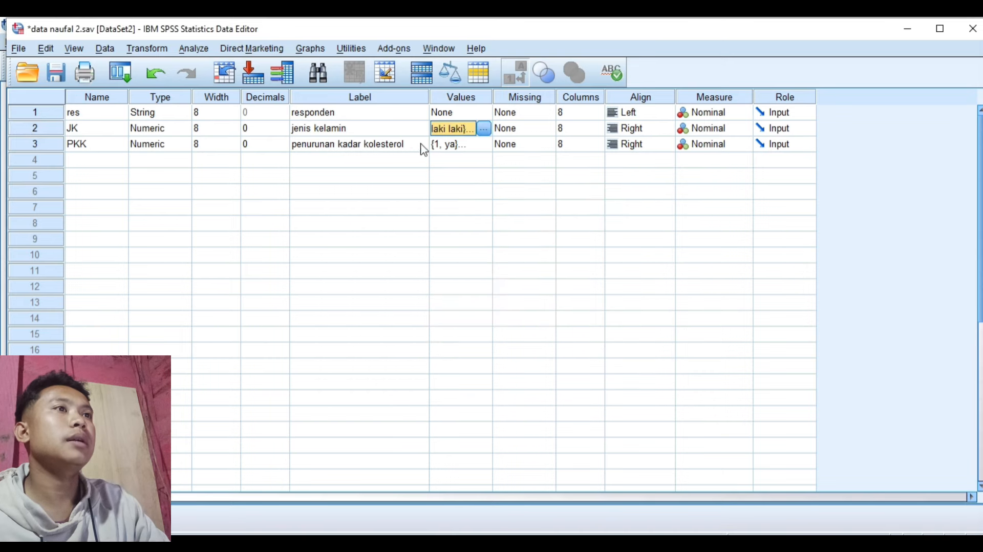
pyautogui.doubleClick(483, 145)
pyautogui.click(458, 374)
pyautogui.click(37, 513)
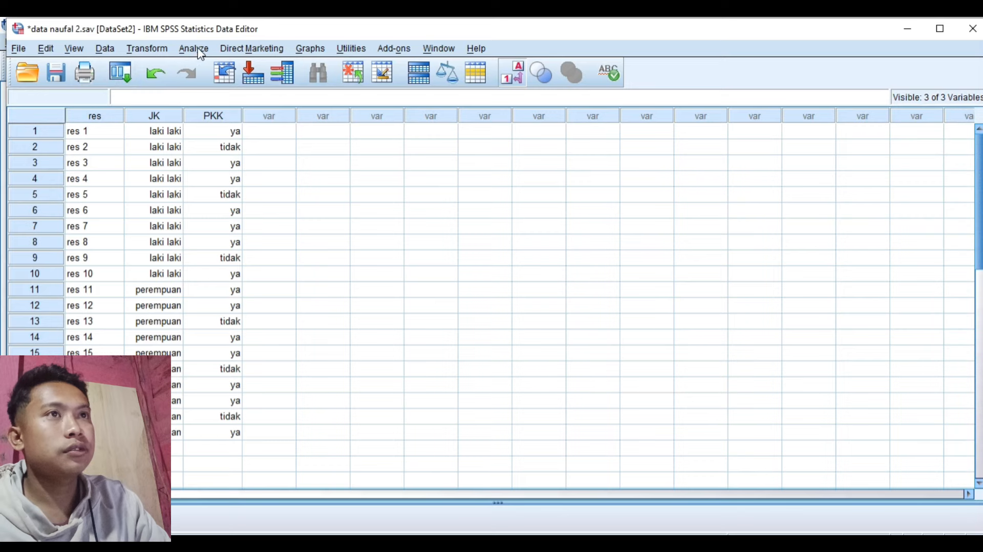
# - Run a crosstab of penurunan kadar kolesterol by jenis kelamin with Chi-square, Risk, observed and expected counts, and row and column percentages
pyautogui.click(195, 48)
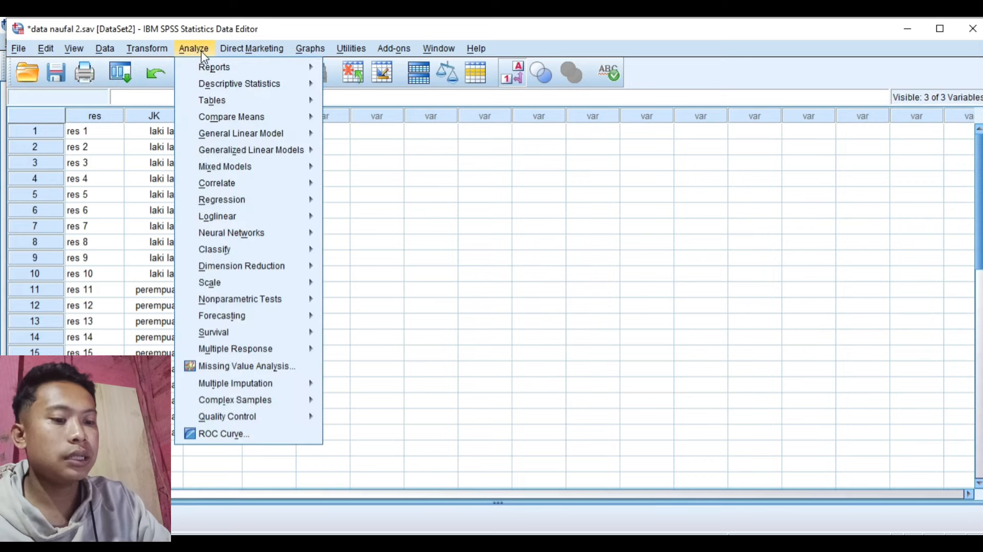
pyautogui.moveTo(283, 85)
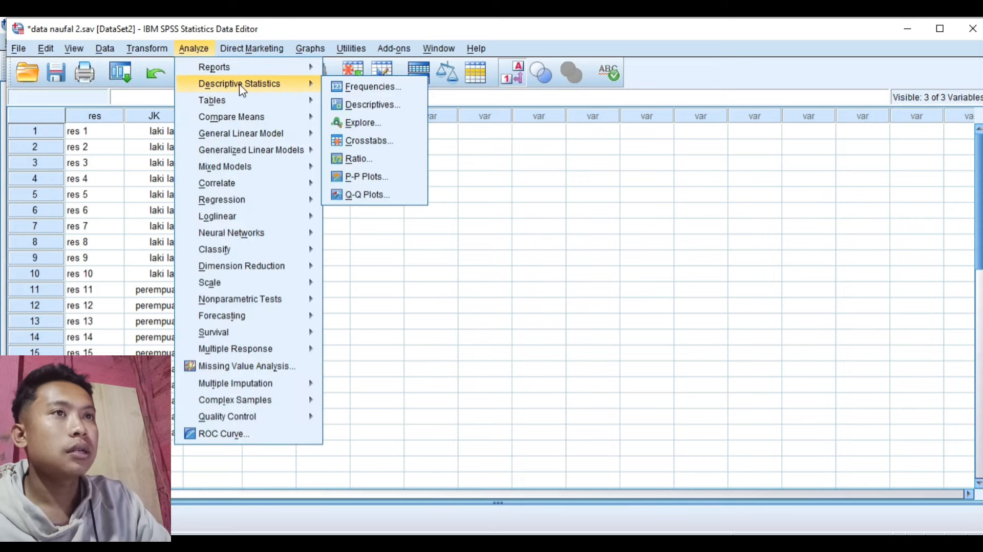
pyautogui.click(370, 141)
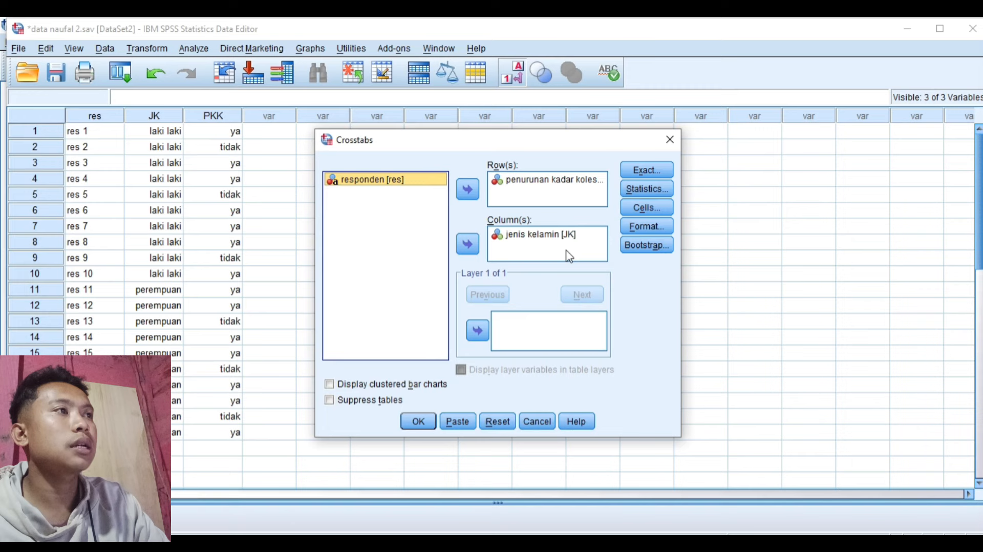
pyautogui.click(644, 190)
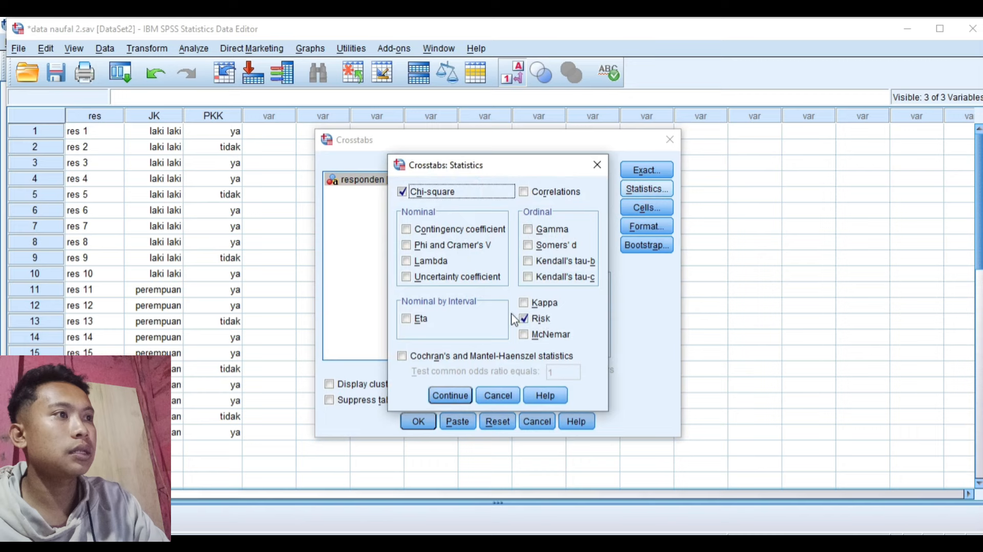
pyautogui.click(451, 395)
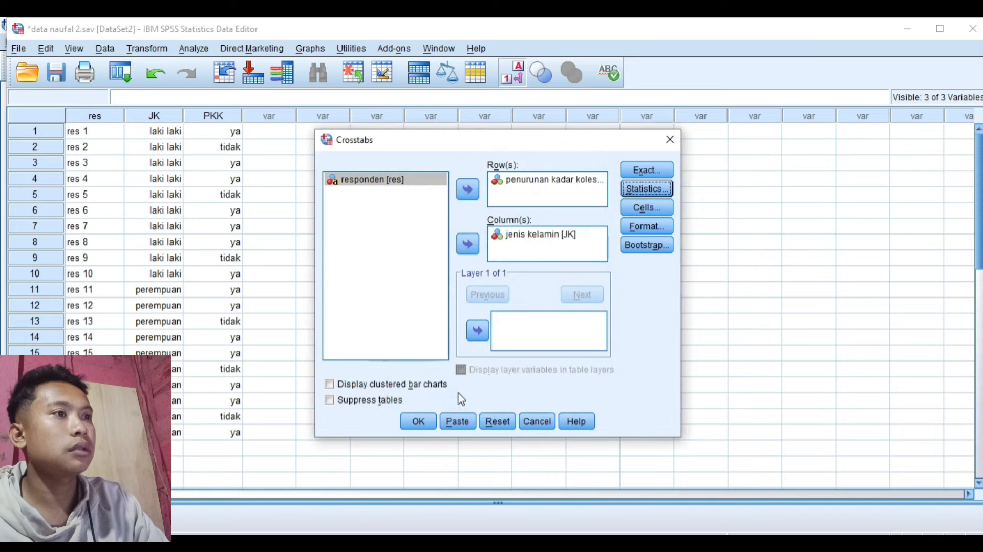
pyautogui.click(648, 208)
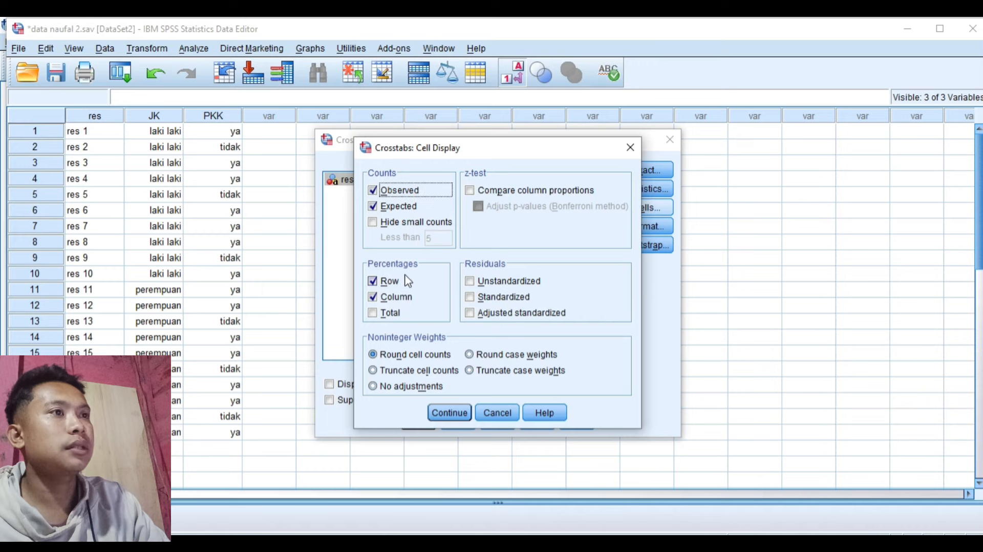
pyautogui.click(466, 413)
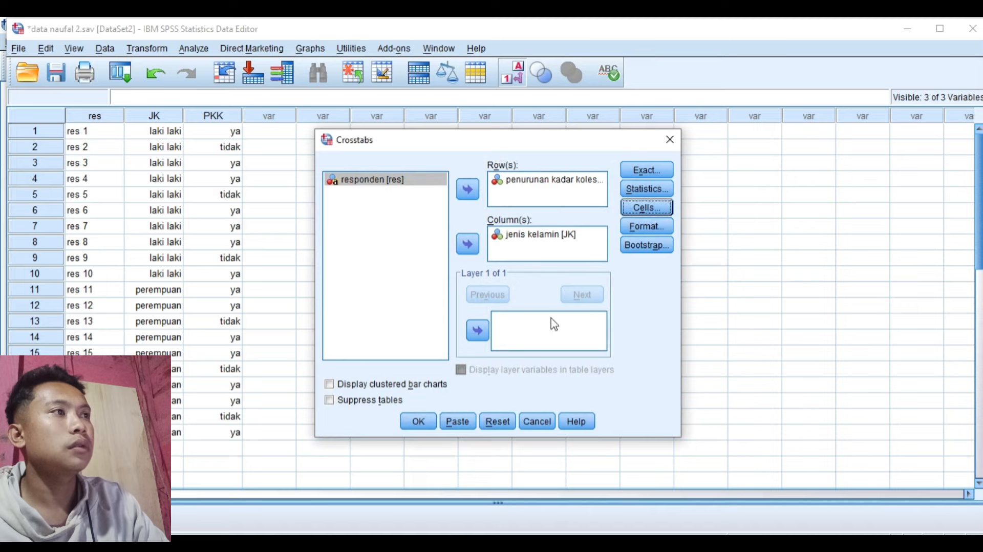
pyautogui.click(418, 422)
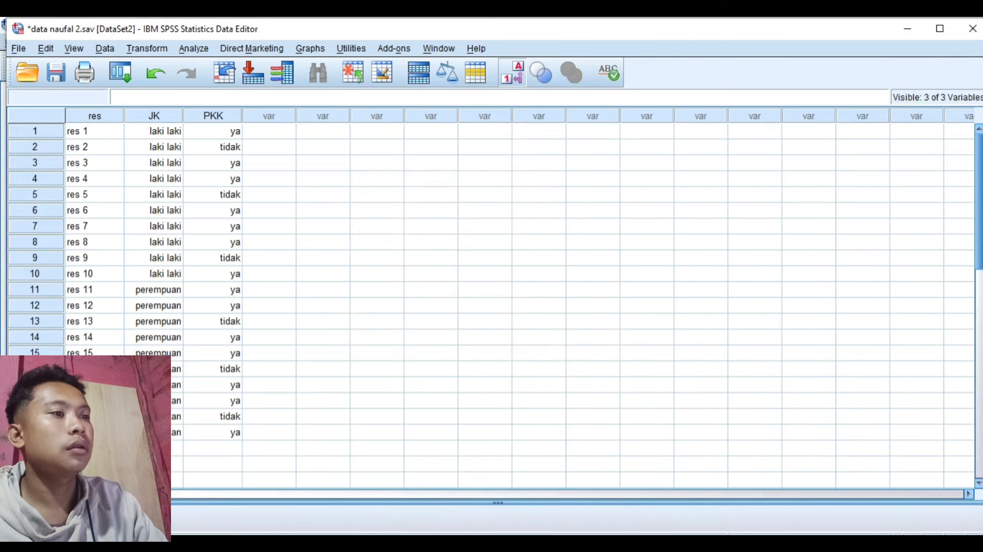
# - Open the output viewer and examine the crosstabulation, Chi-Square Tests and Risk Estimate tables
pyautogui.moveTo(472, 546)
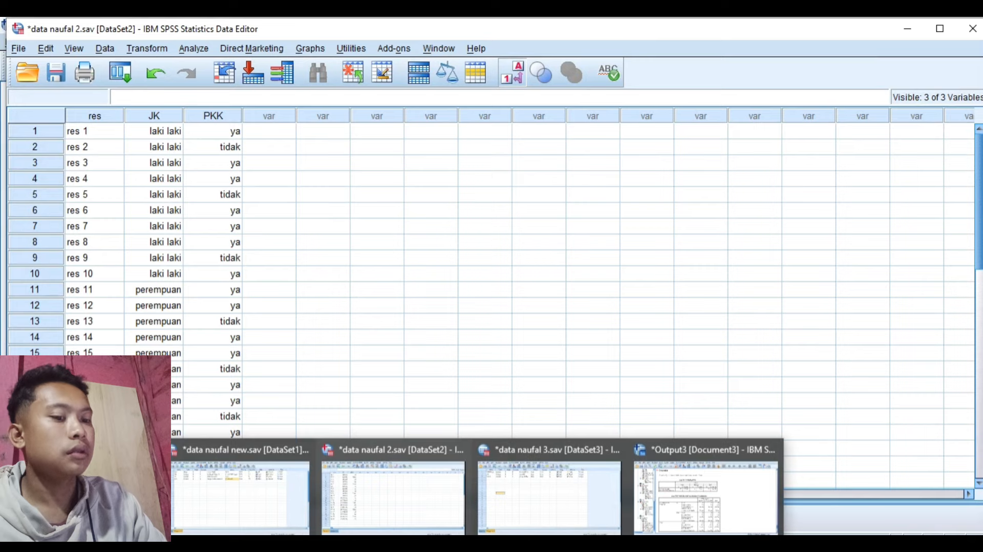
pyautogui.click(706, 492)
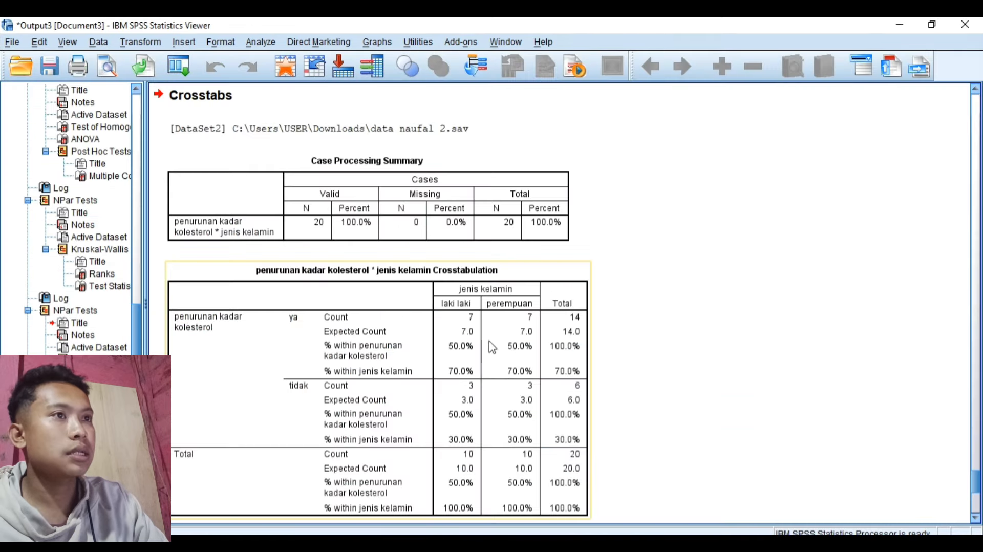
pyautogui.scroll(-3, 480, 321)
pyautogui.scroll(-3, 480, 321)
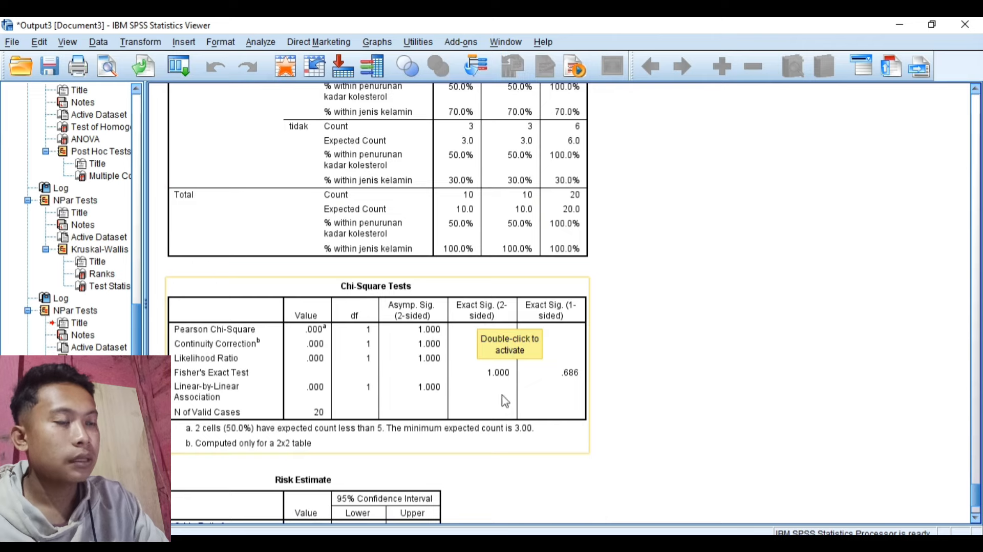
pyautogui.scroll(-2, 507, 398)
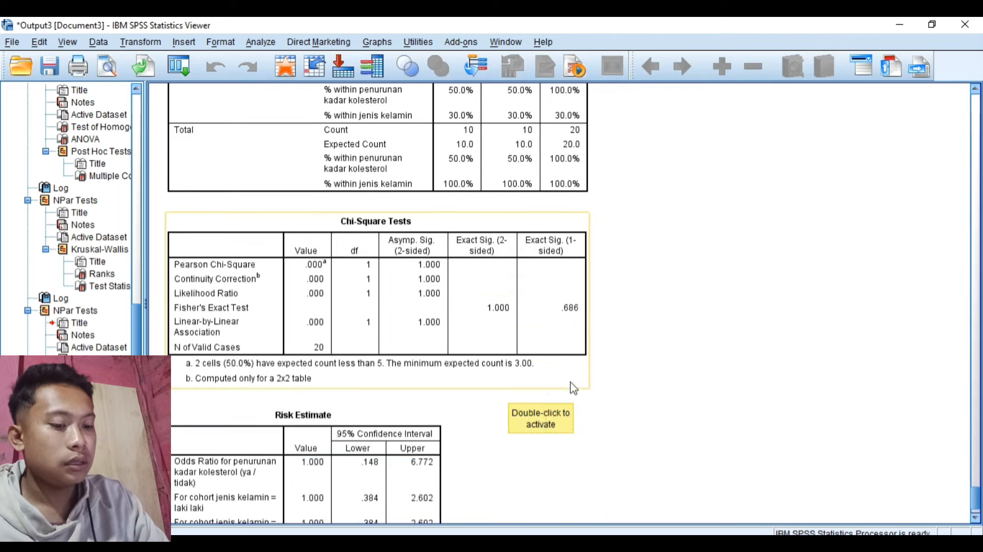
# - Switch to DataSet3 and review its konsentrasi, abs and persen data rows and variable definitions
pyautogui.moveTo(475, 544)
pyautogui.click(526, 516)
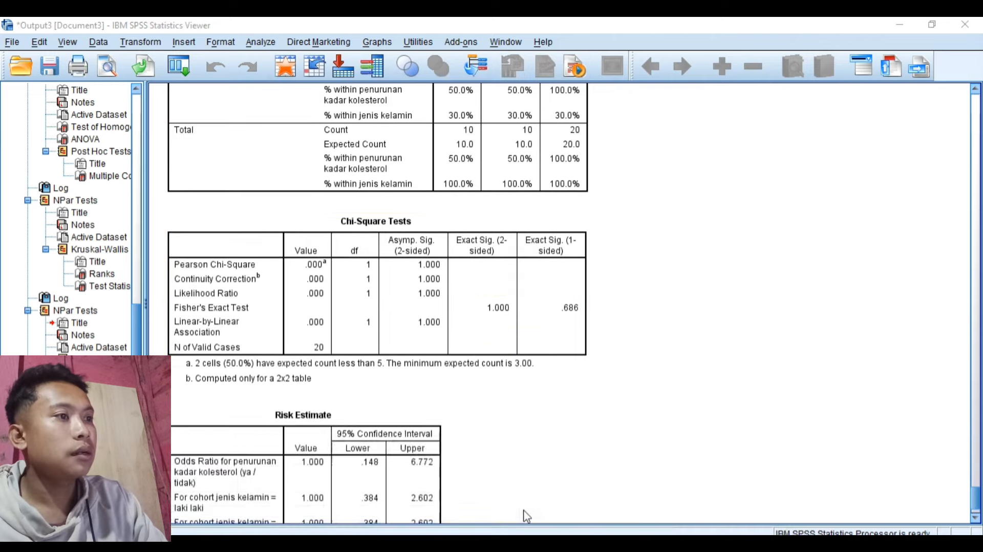
pyautogui.click(277, 239)
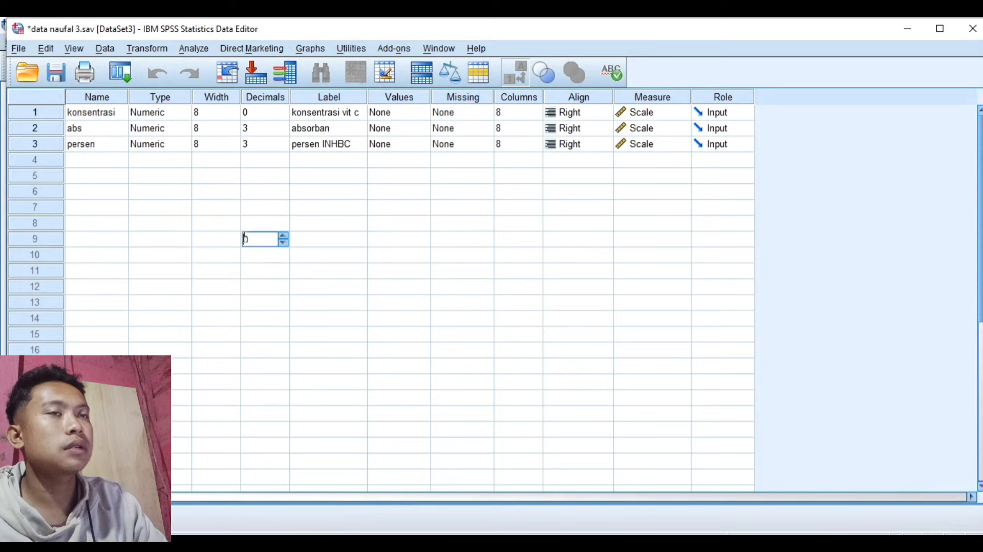
pyautogui.click(135, 210)
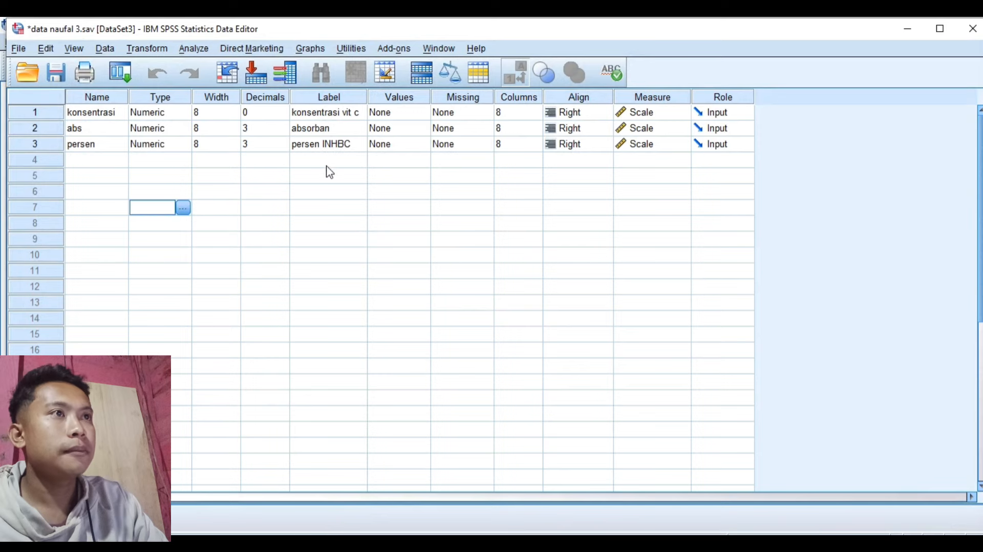
pyautogui.click(36, 513)
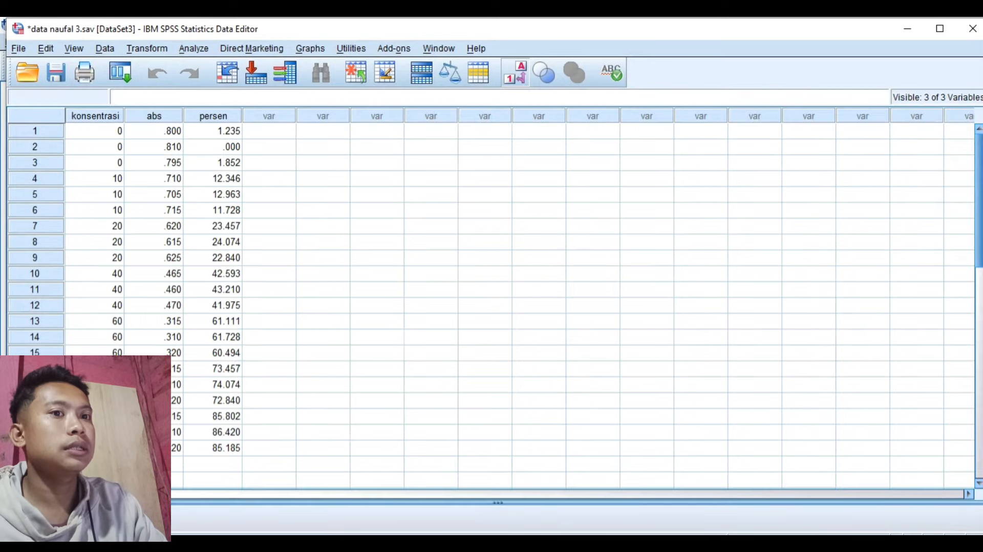
pyautogui.click(88, 513)
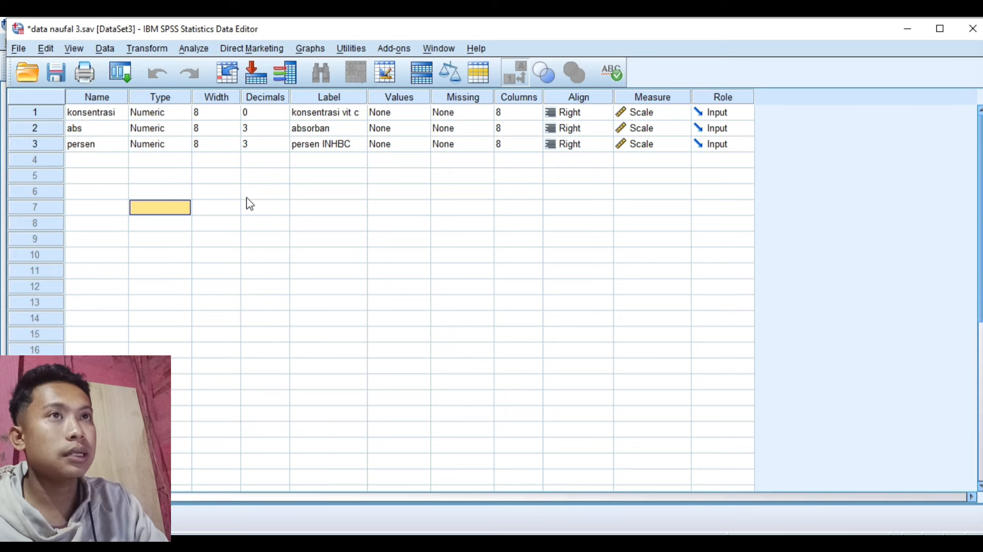
# - Compute persen with the expression ((0.810 - abs) / 0.810) * 100, overwriting the existing variable
pyautogui.click(147, 50)
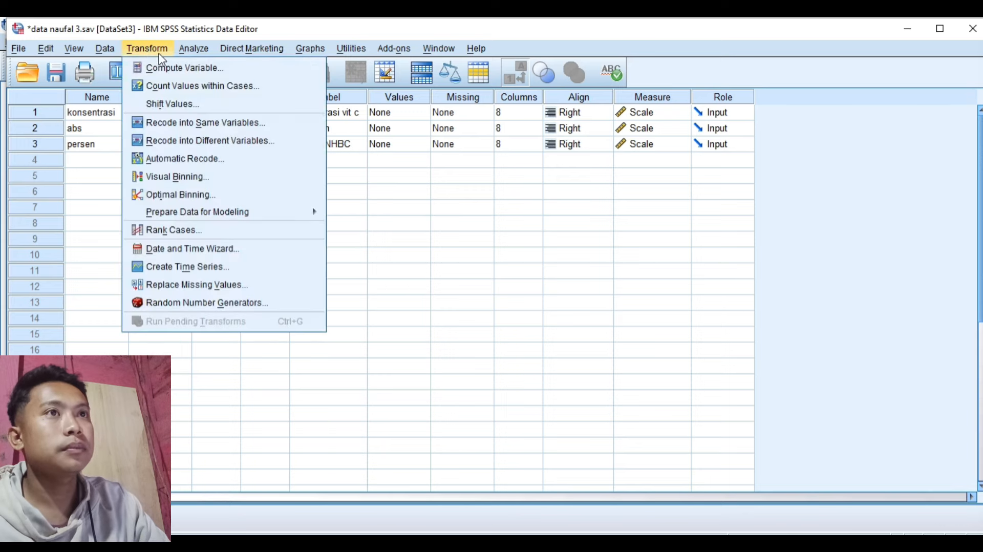
pyautogui.click(182, 72)
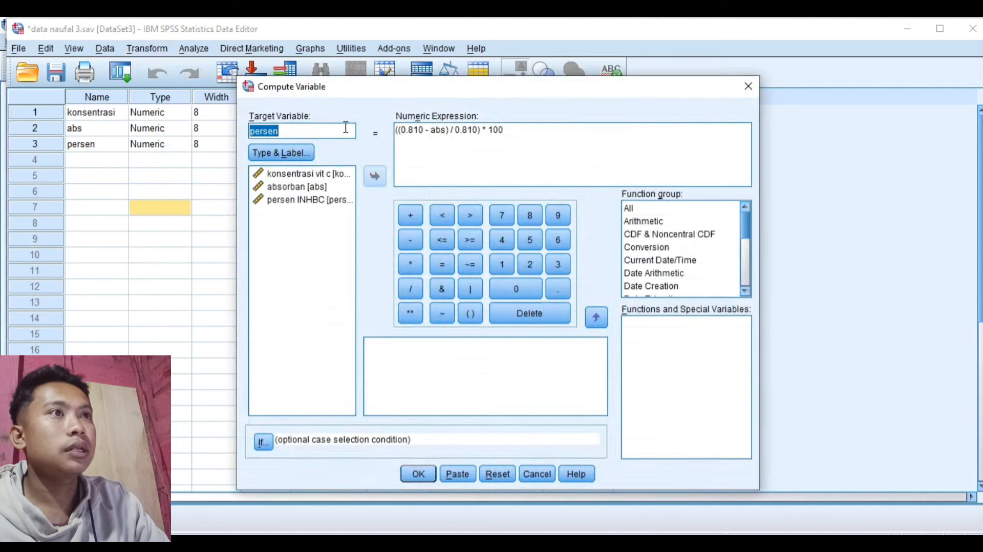
pyautogui.click(324, 136)
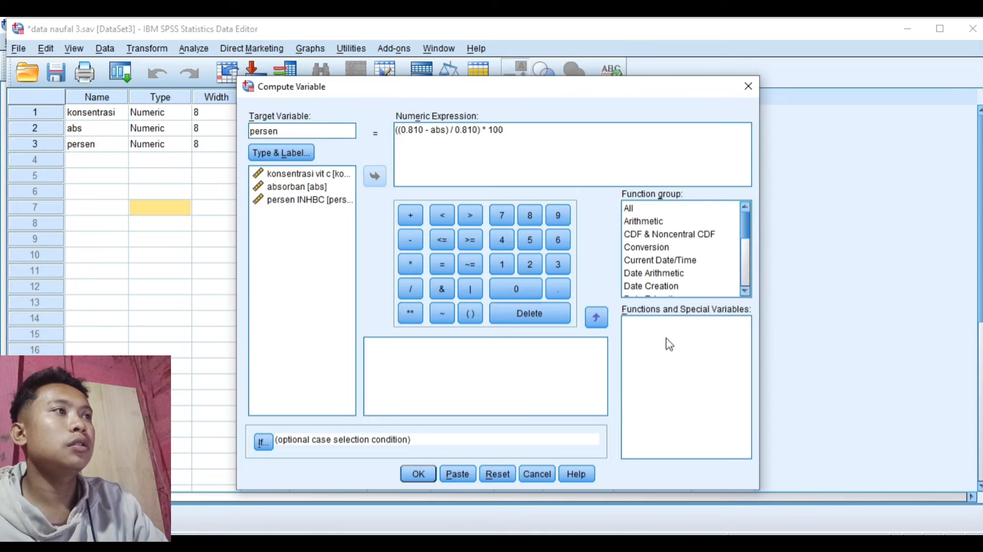
pyautogui.click(418, 474)
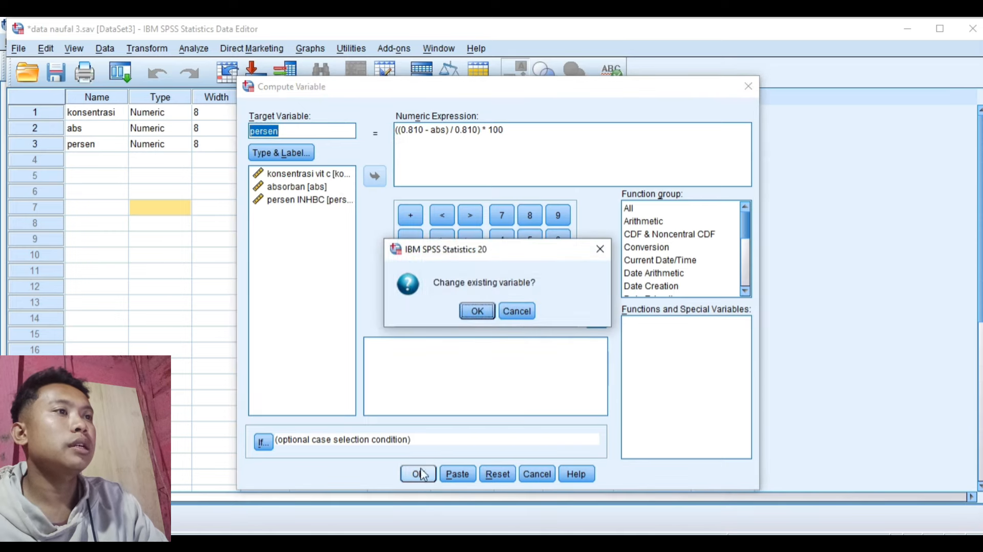
pyautogui.click(477, 316)
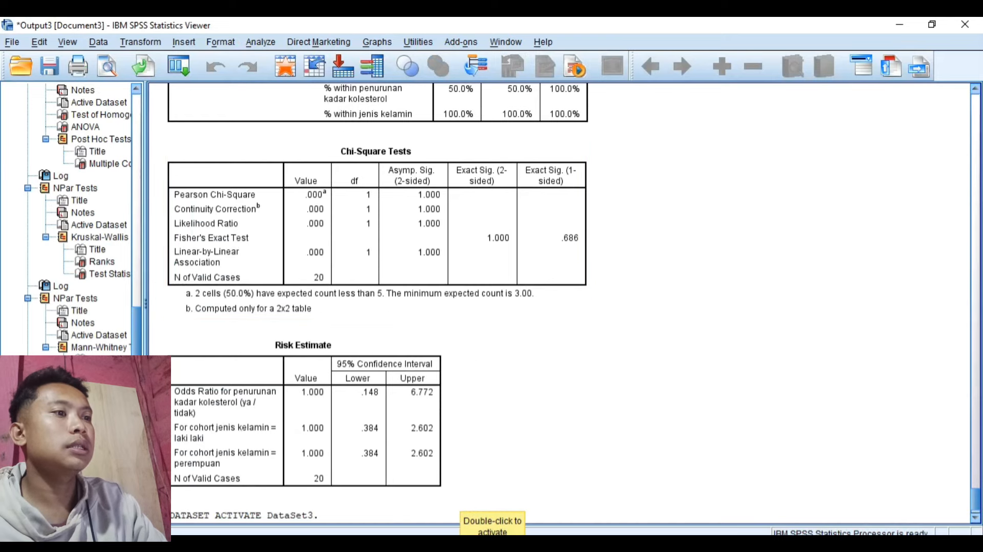
# - Return to DataSet3 and run a linear regression of persen INHBC on konsentrasi vit c, using the Enter method and a normal probability plot
pyautogui.moveTo(492, 532)
pyautogui.click(563, 518)
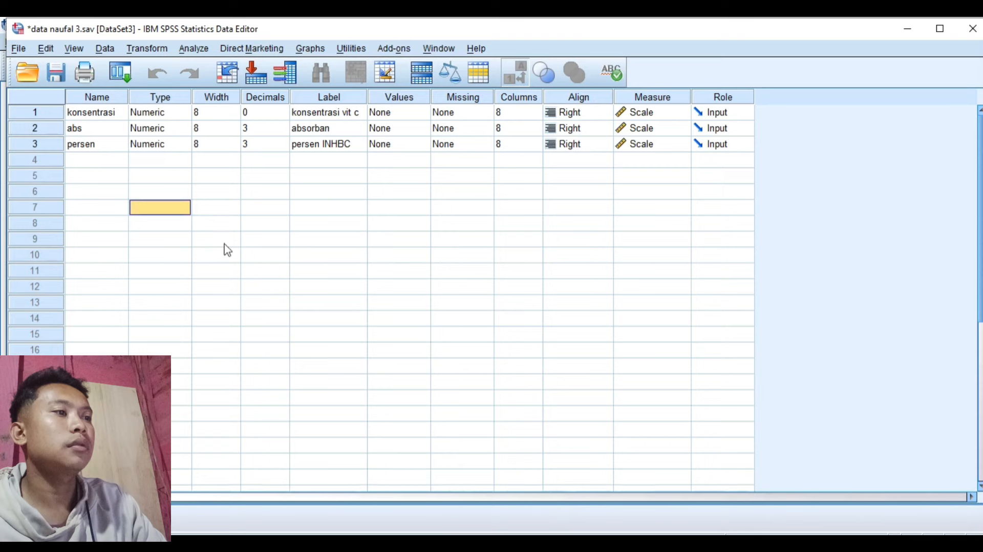
pyautogui.click(116, 149)
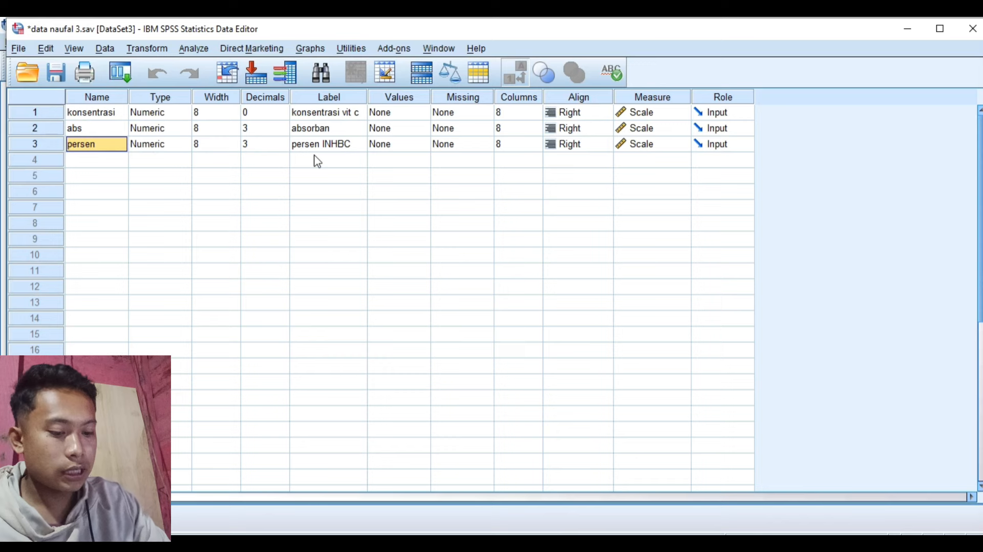
pyautogui.click(195, 49)
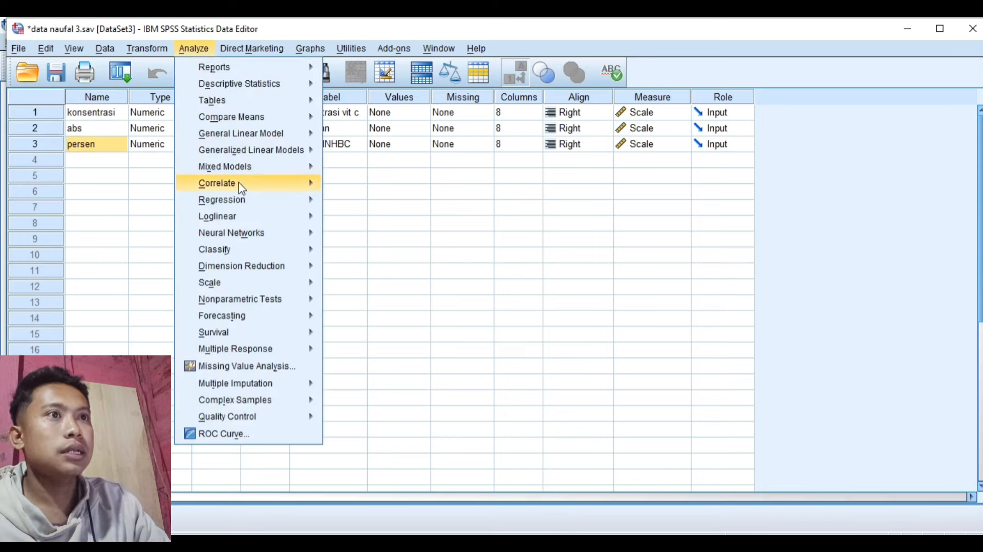
pyautogui.moveTo(242, 198)
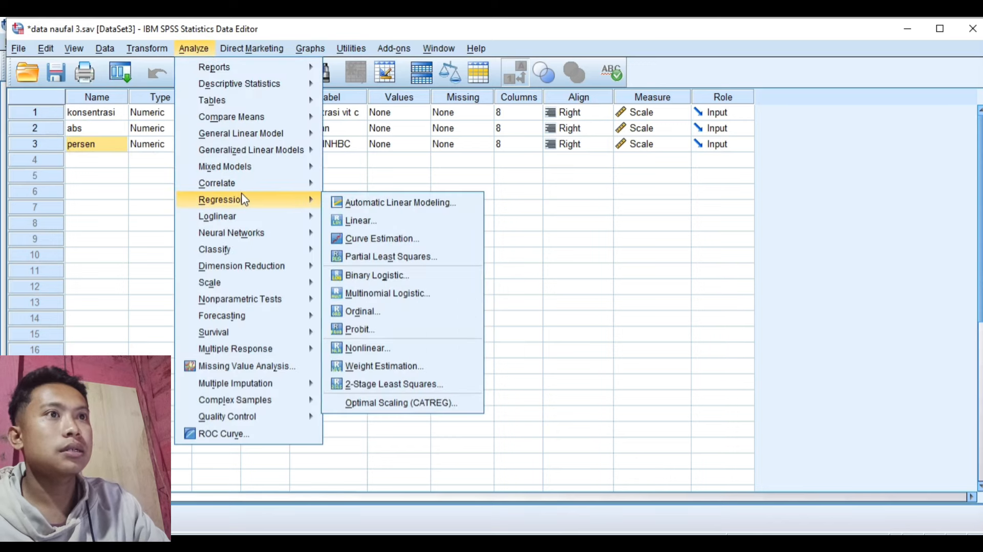
pyautogui.click(342, 221)
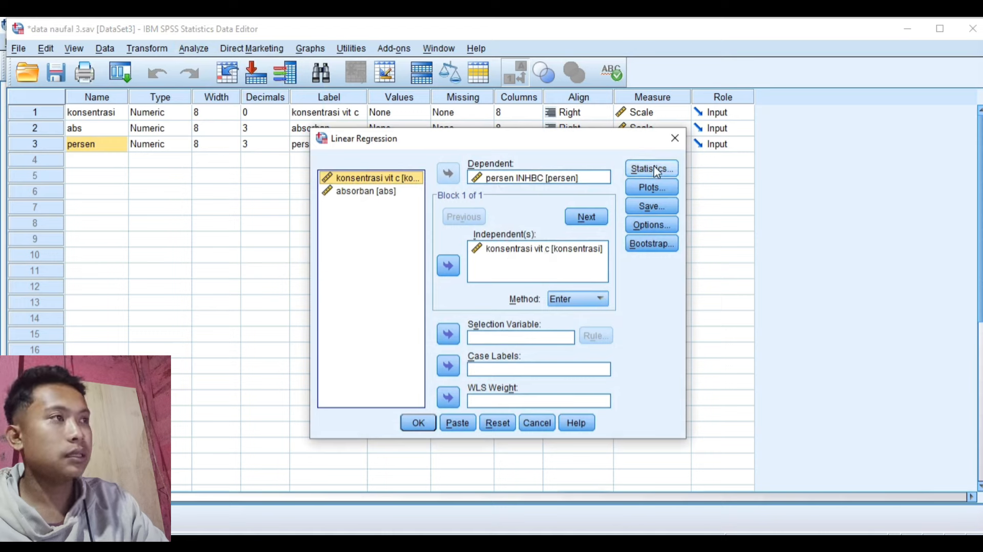
pyautogui.click(652, 186)
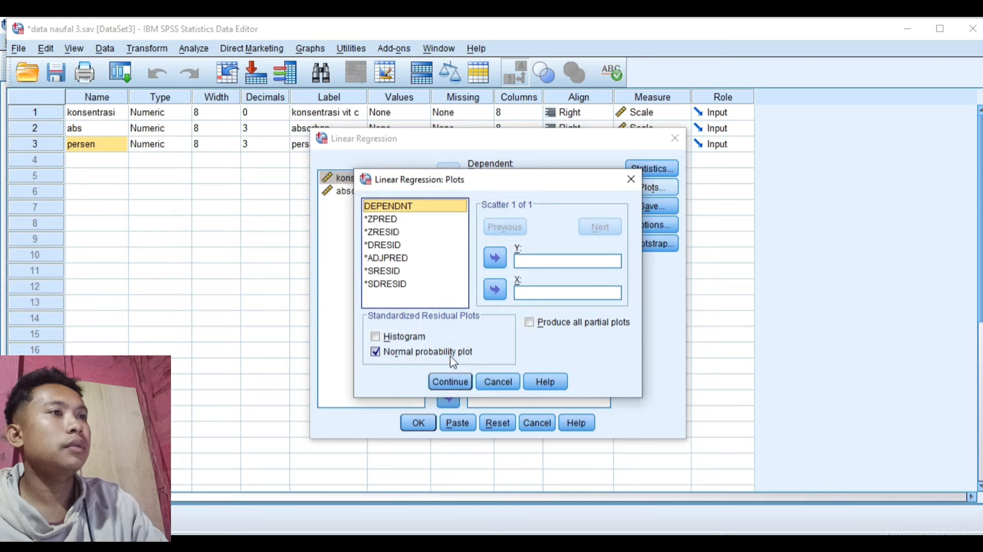
pyautogui.click(451, 382)
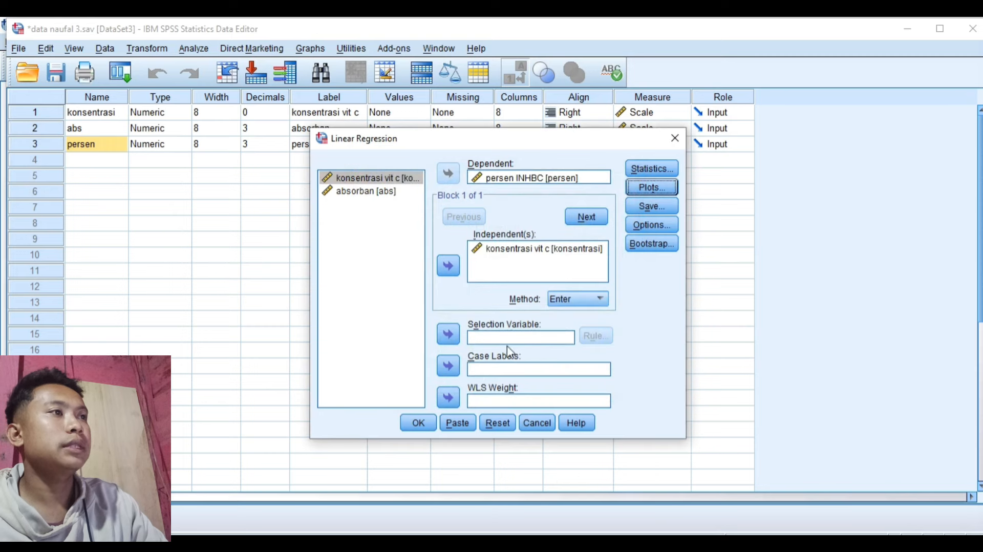
pyautogui.click(419, 422)
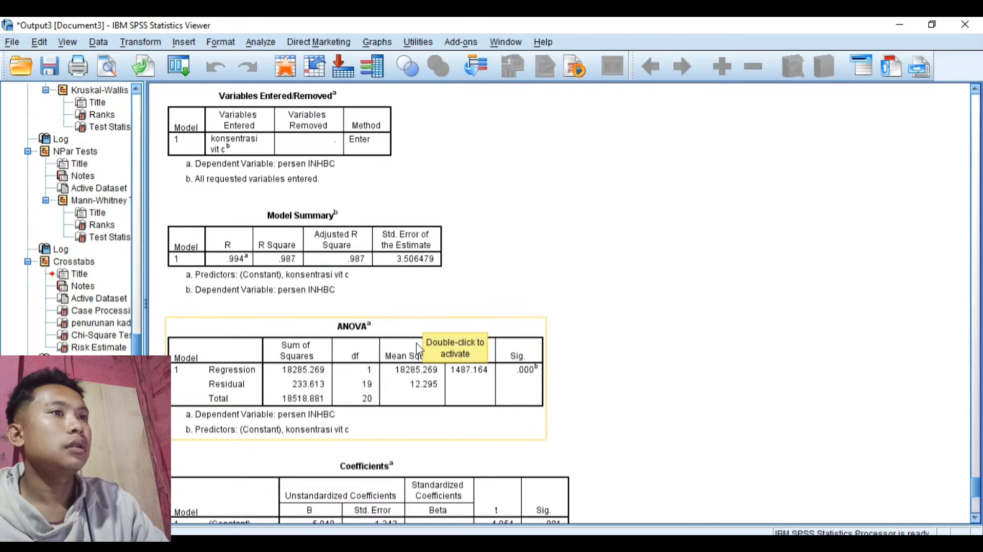
# - Examine the regression output's Model Summary, ANOVA and Coefficients tables
pyautogui.click(459, 341)
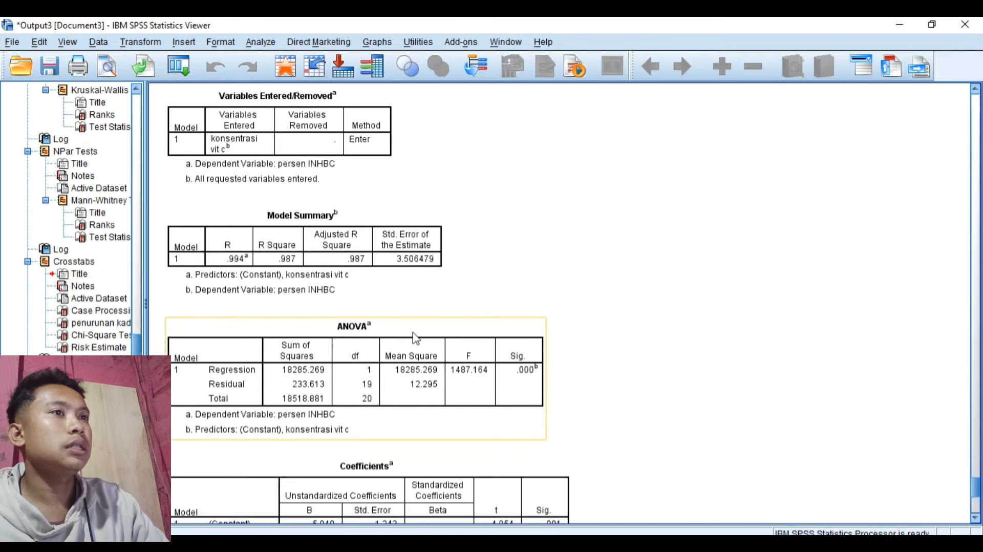
pyautogui.click(246, 228)
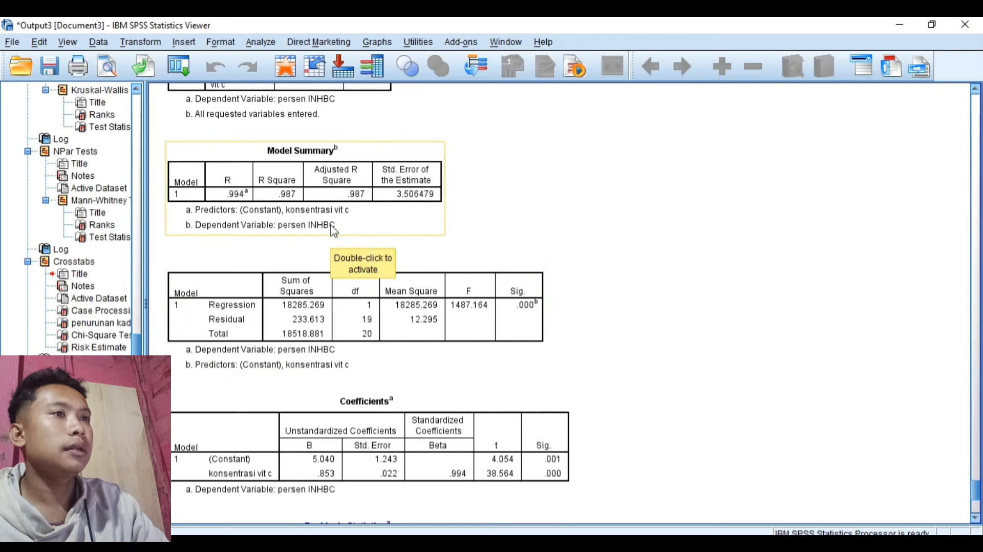